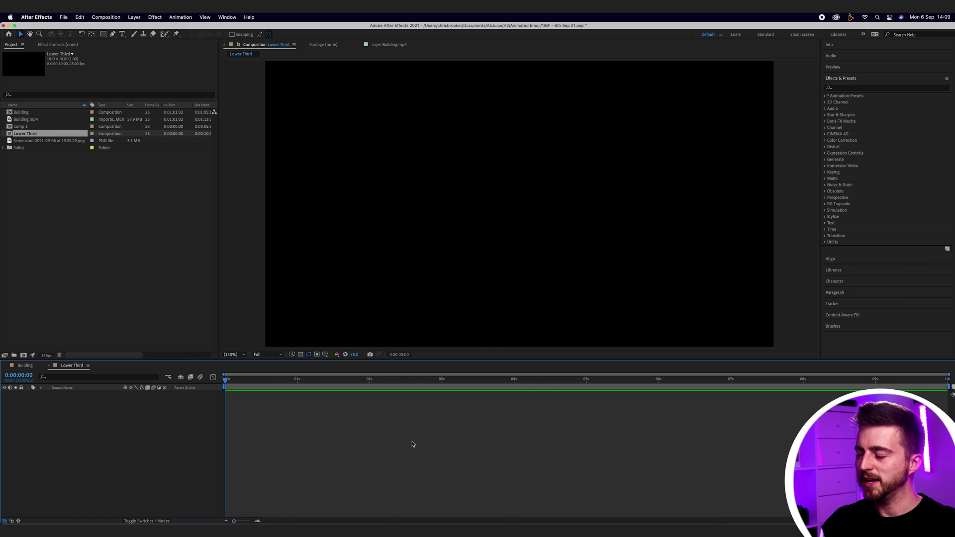
- Choose the Rectangle Tool from the shape tools
click(389, 233)
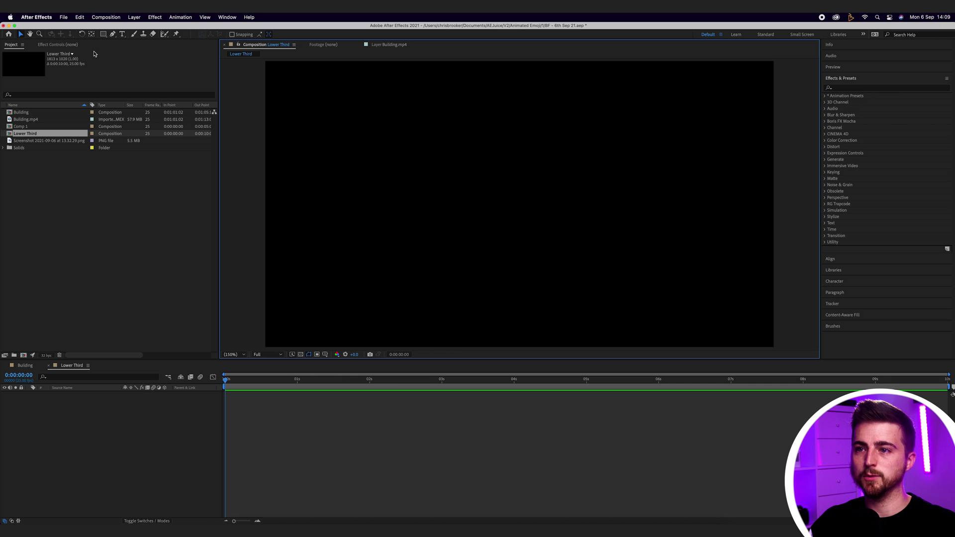
click(103, 34)
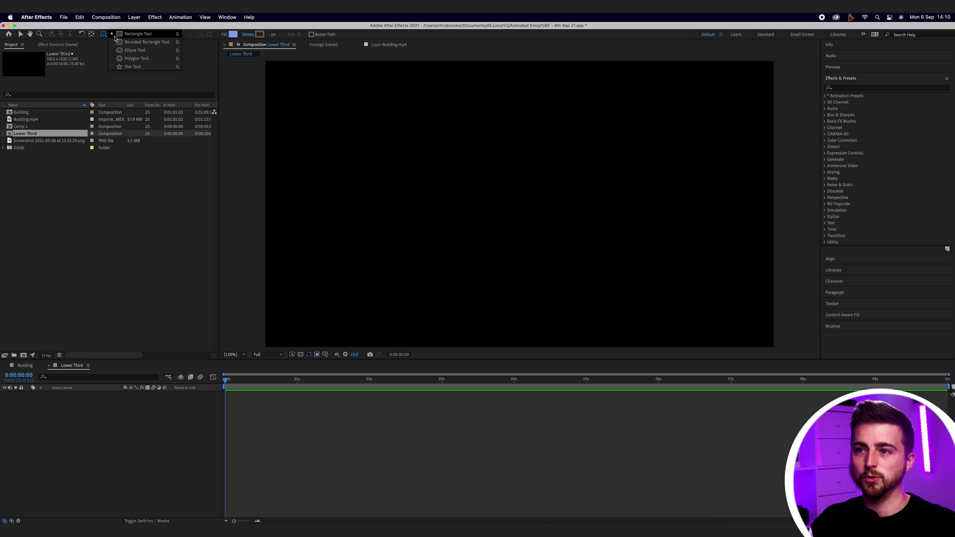
click(103, 35)
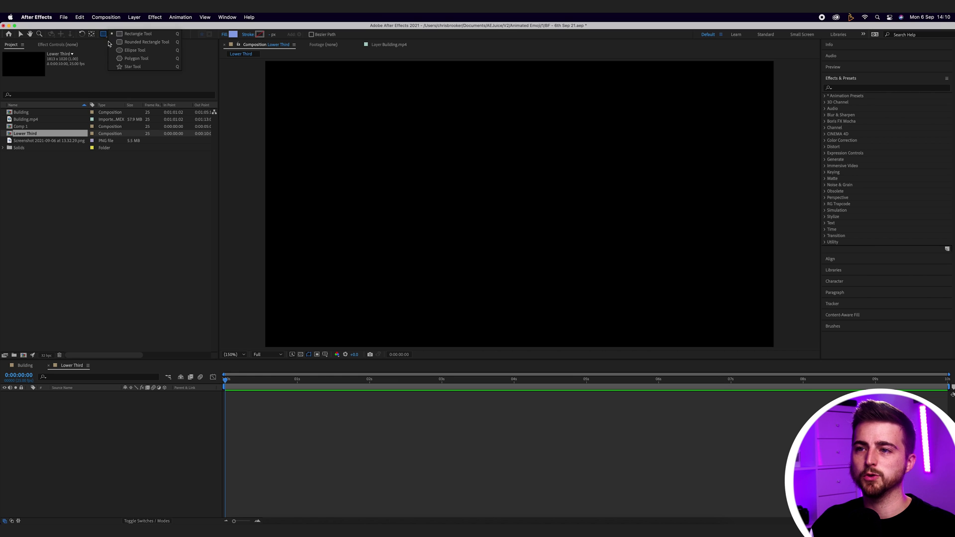
click(133, 35)
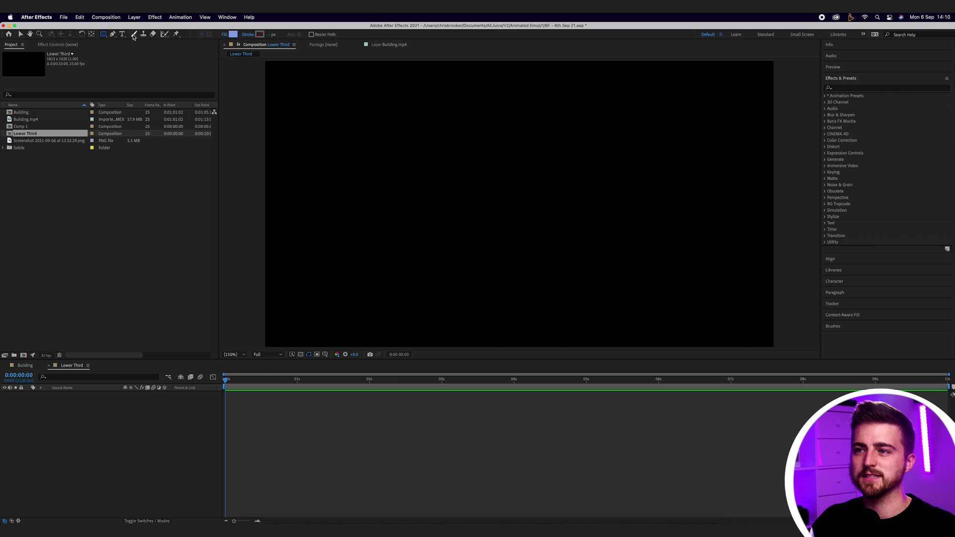
- Set new shapes to no fill and a solid-colour white stroke
click(224, 36)
click(385, 257)
click(450, 302)
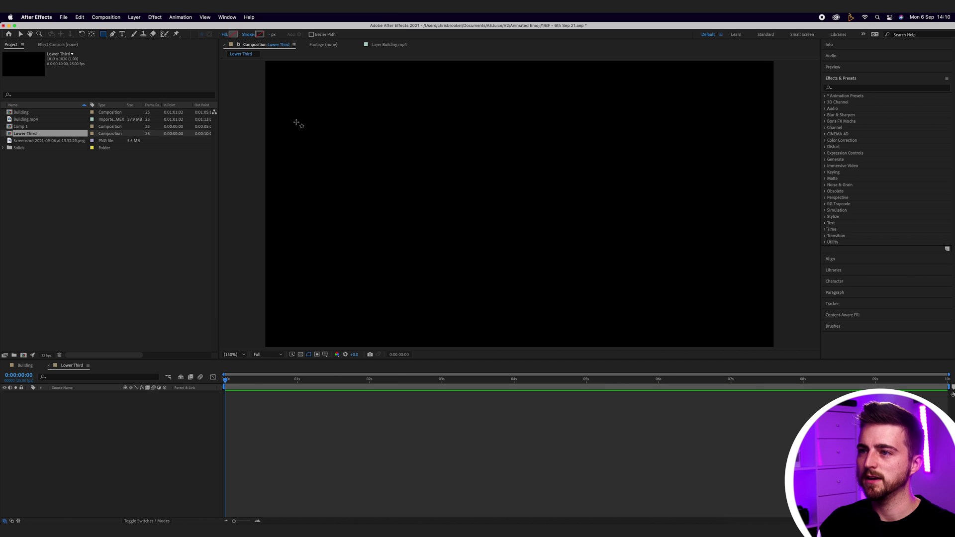
click(247, 35)
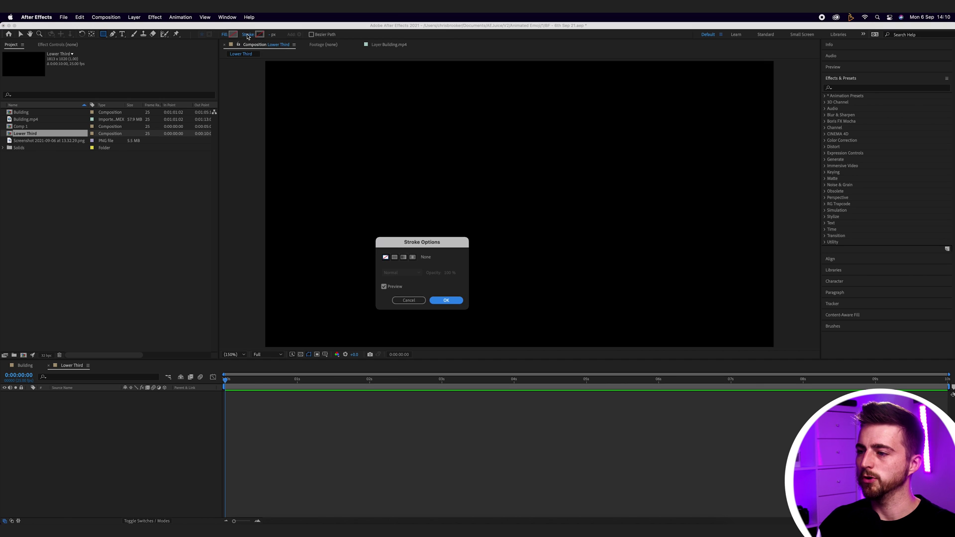
click(395, 257)
click(443, 300)
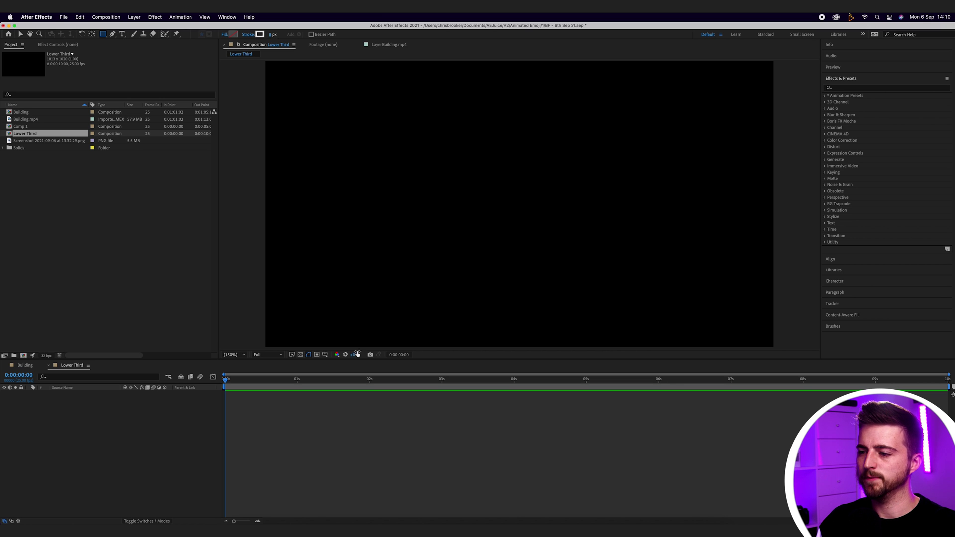
- With the proportional grid on, draw a wide rectangle mid-composition and expand Rectangle 1's contents
click(324, 354)
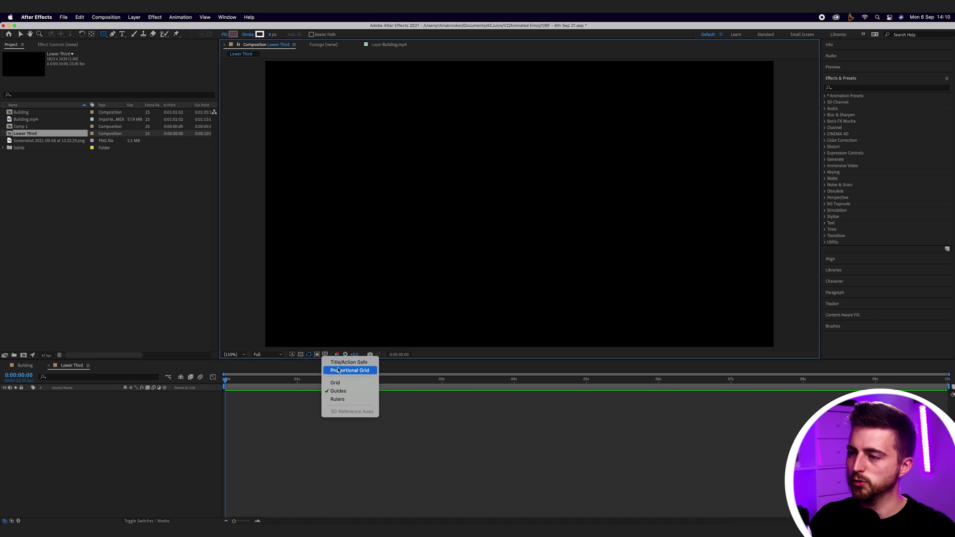
click(338, 371)
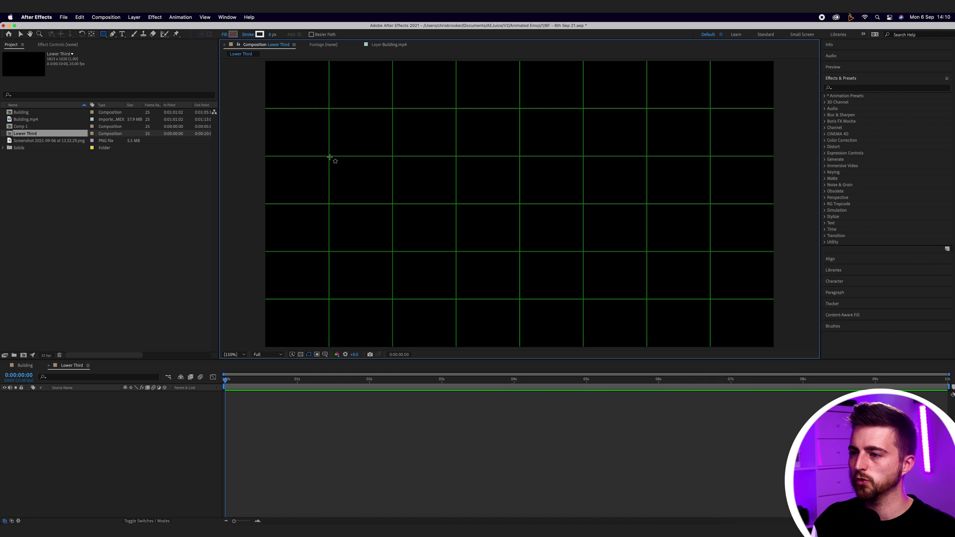
drag(328, 157, 711, 252)
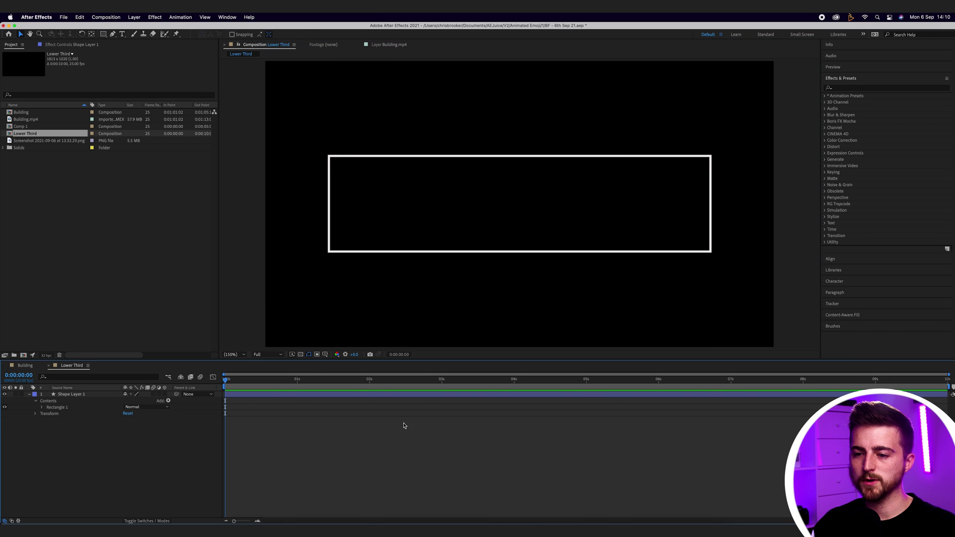
click(44, 395)
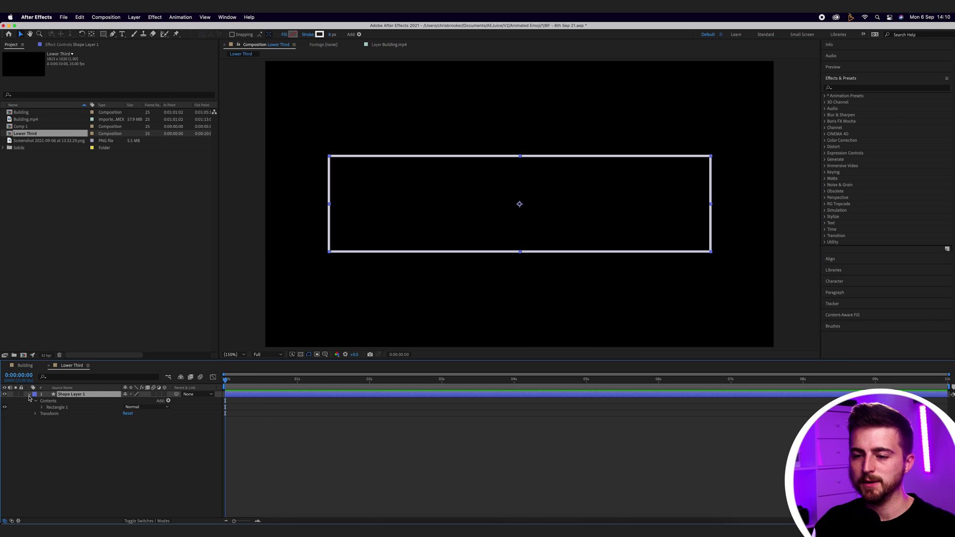
click(46, 408)
click(42, 407)
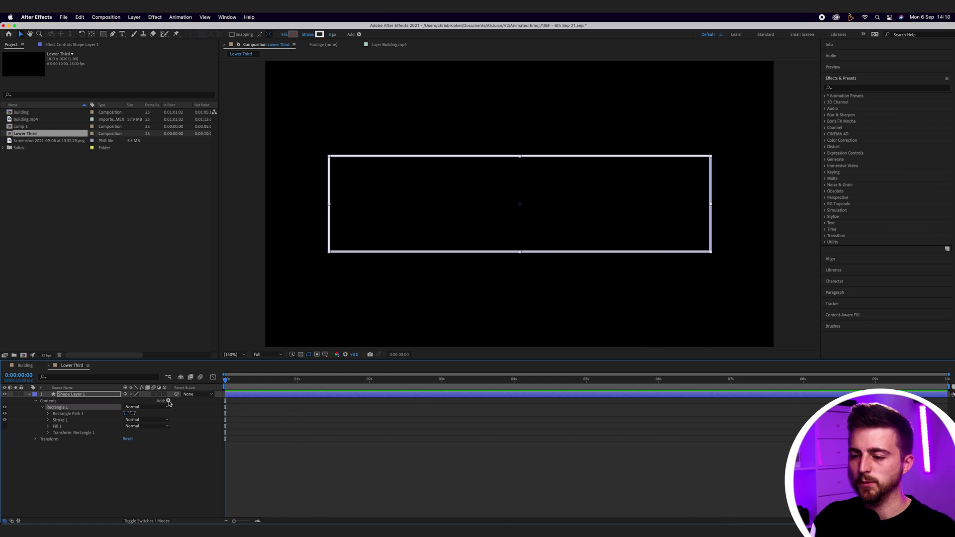
- Add Trim Paths and keyframe Start from 0% at 0:00 to 100% at 1:12
click(169, 402)
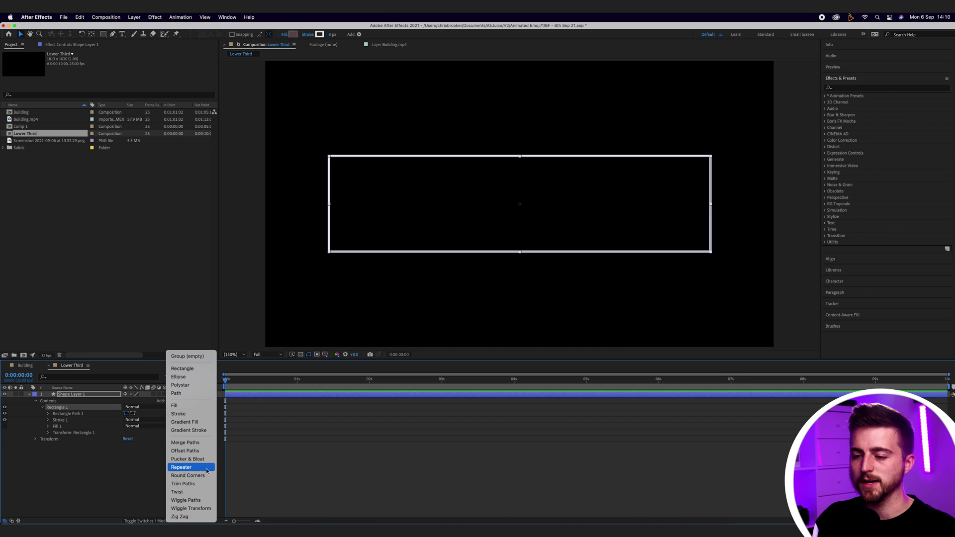
click(203, 484)
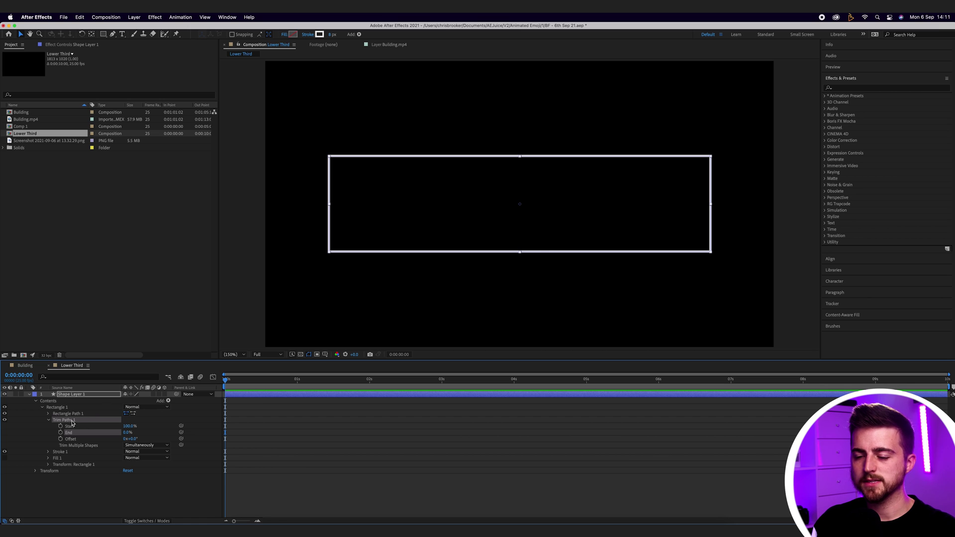
click(78, 427)
drag(132, 428, 61, 427)
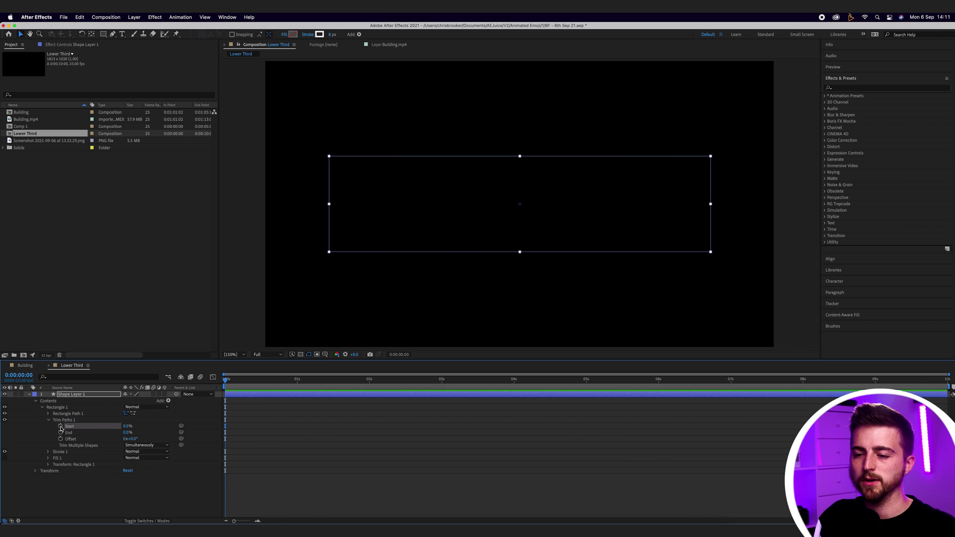
click(60, 427)
drag(233, 380, 331, 381)
drag(127, 427, 203, 423)
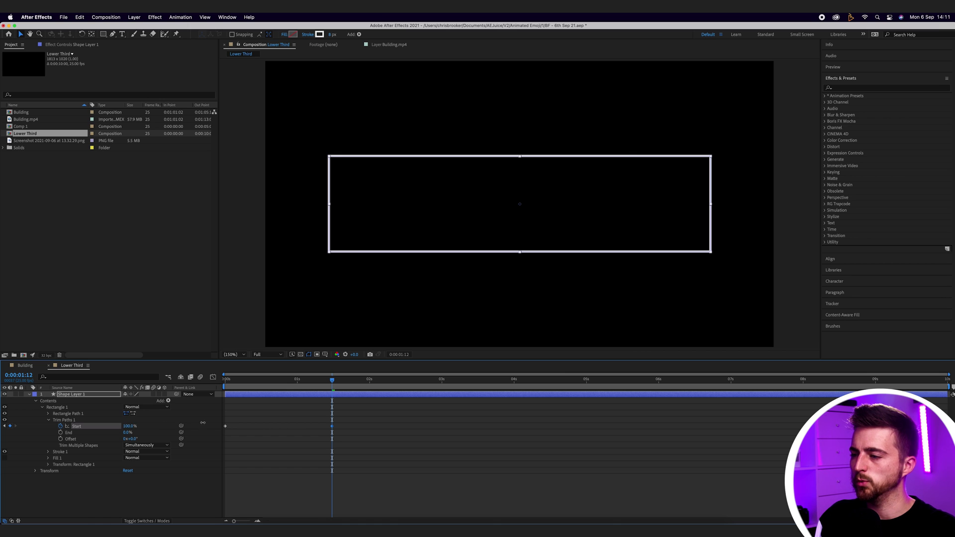
- Preview the draw-on and shift both Start keyframes slightly later
click(440, 421)
key(space)
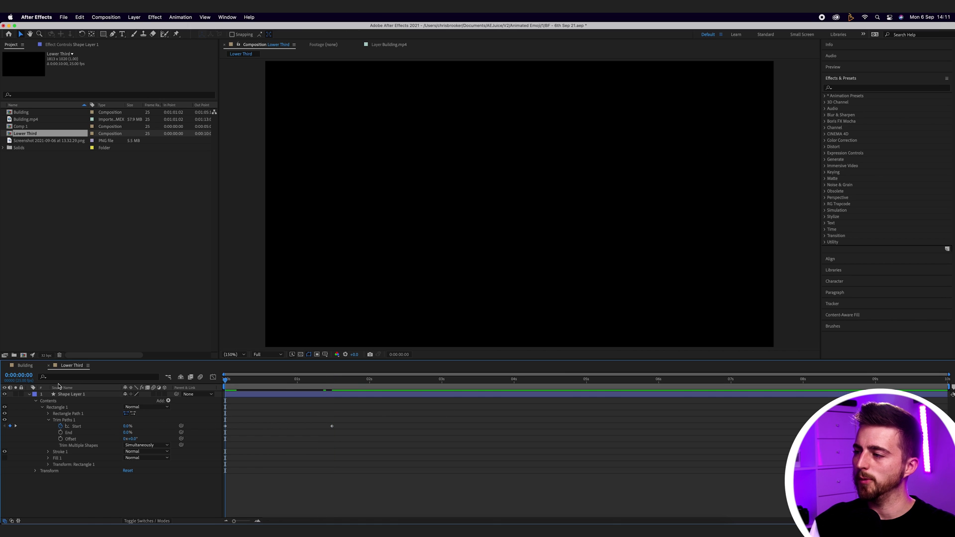
key(space)
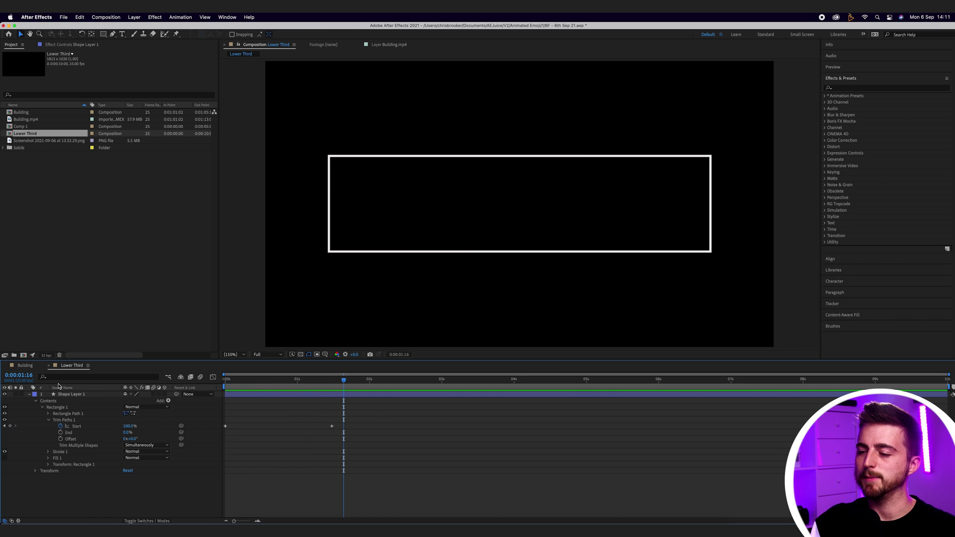
click(314, 413)
key(space)
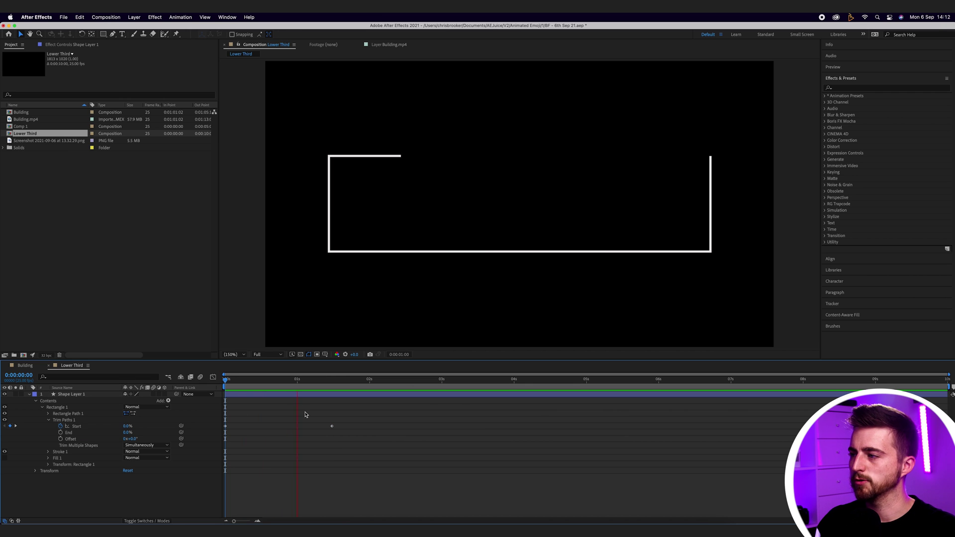
key(space)
drag(367, 414, 59, 464)
drag(333, 428, 342, 428)
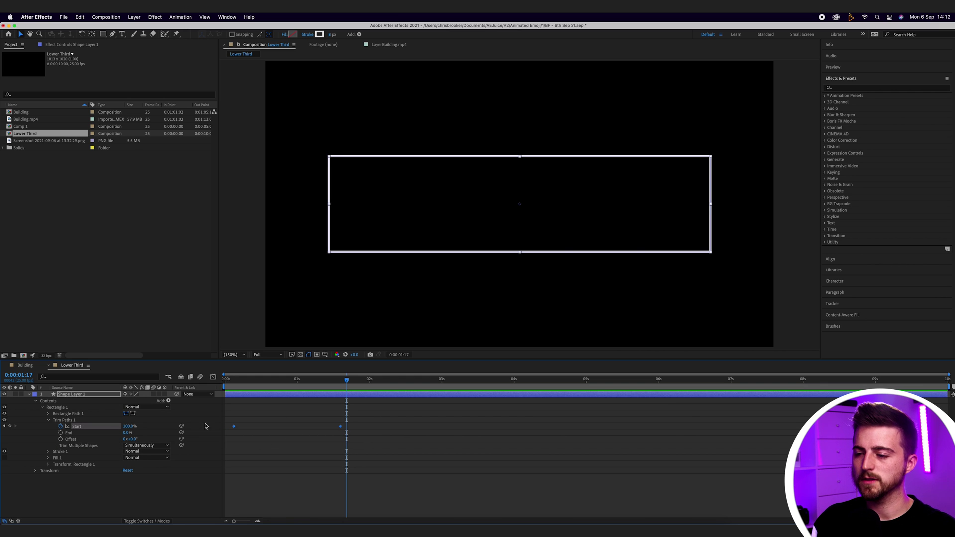
- Apply Easy Ease to the Start keyframes and preview the result
right_click(234, 428)
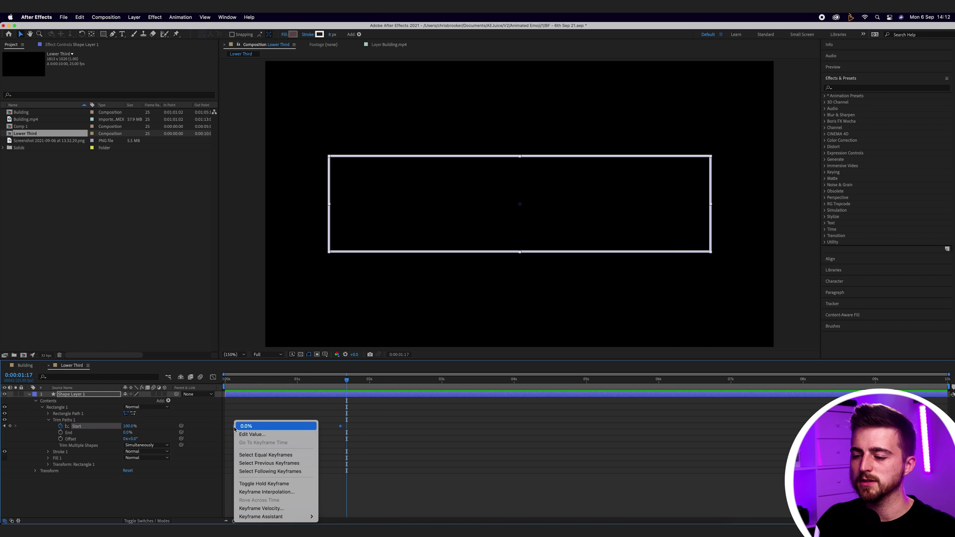
mouse_move(299, 518)
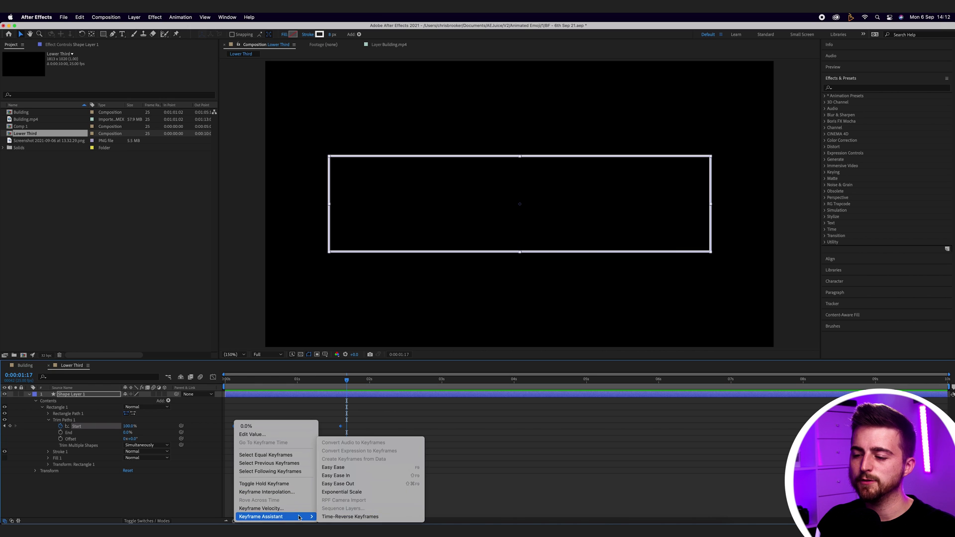
click(332, 467)
key(Home)
key(space)
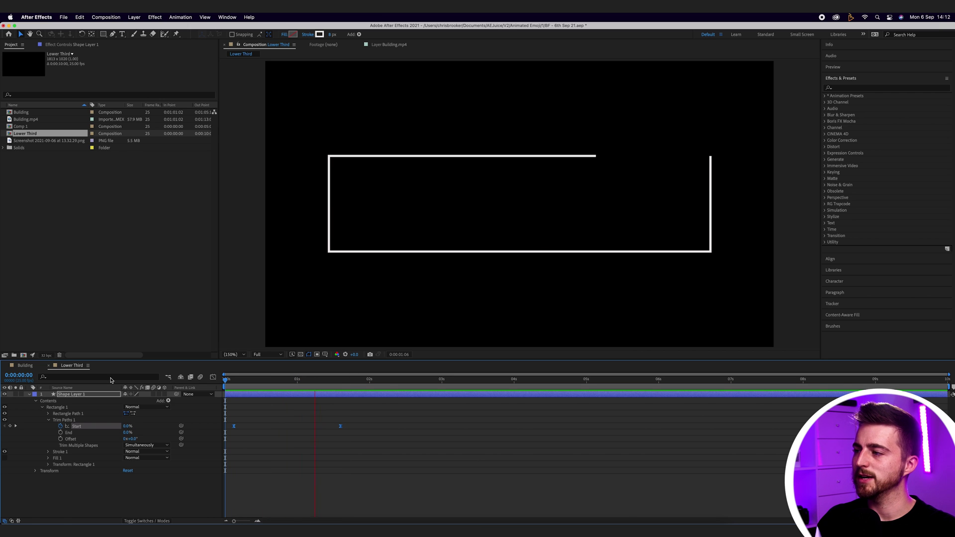
click(308, 445)
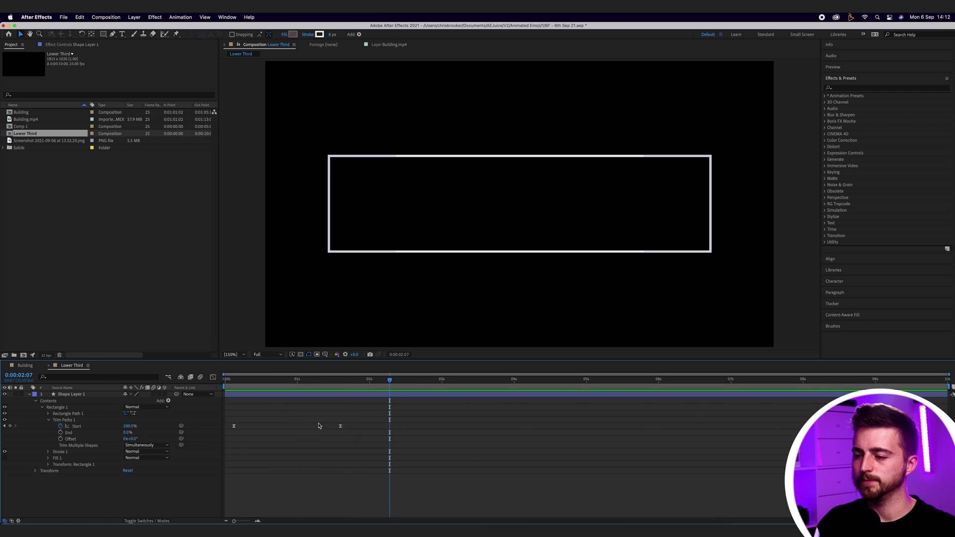
key(space)
key(space)
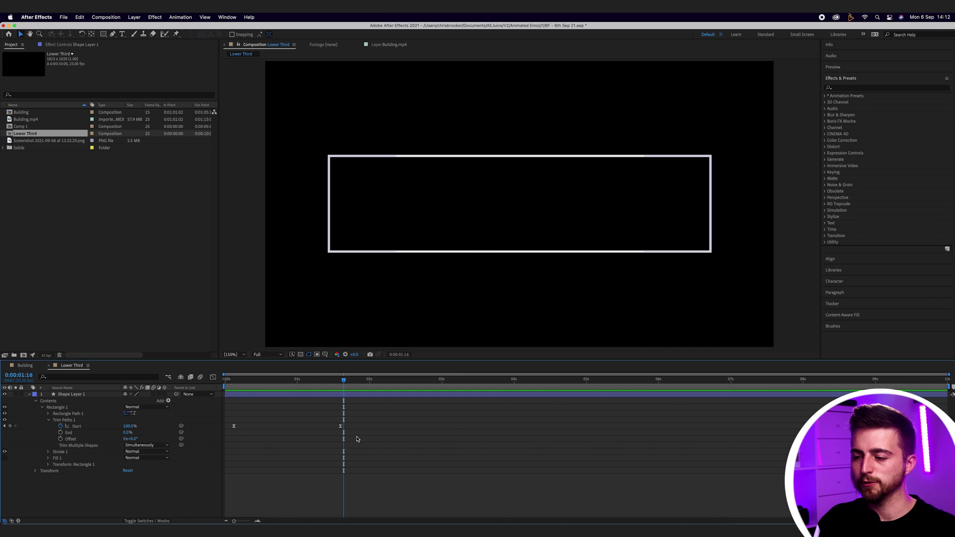
- Retime the final 100% Start keyframe to just past 2 seconds, previewing each try
drag(341, 427, 375, 427)
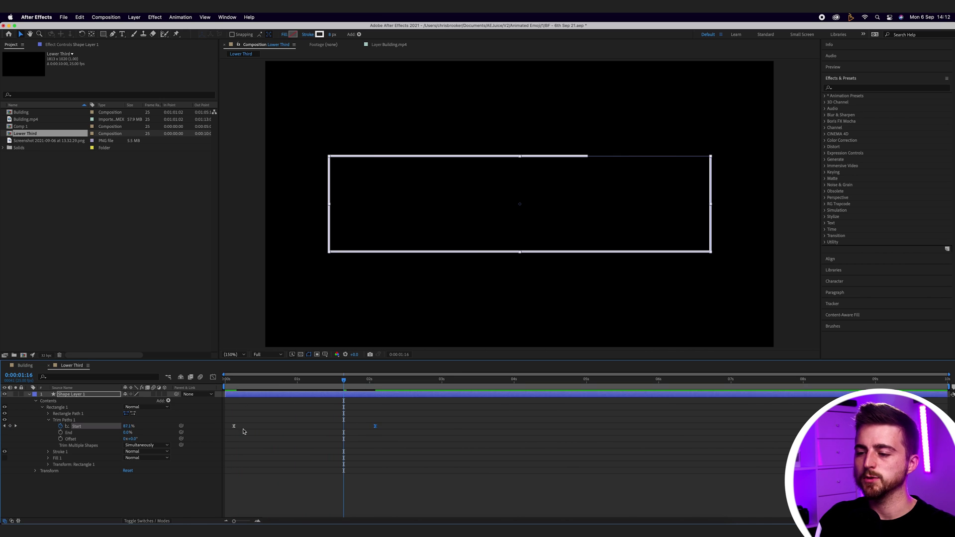
drag(304, 381, 226, 381)
key(space)
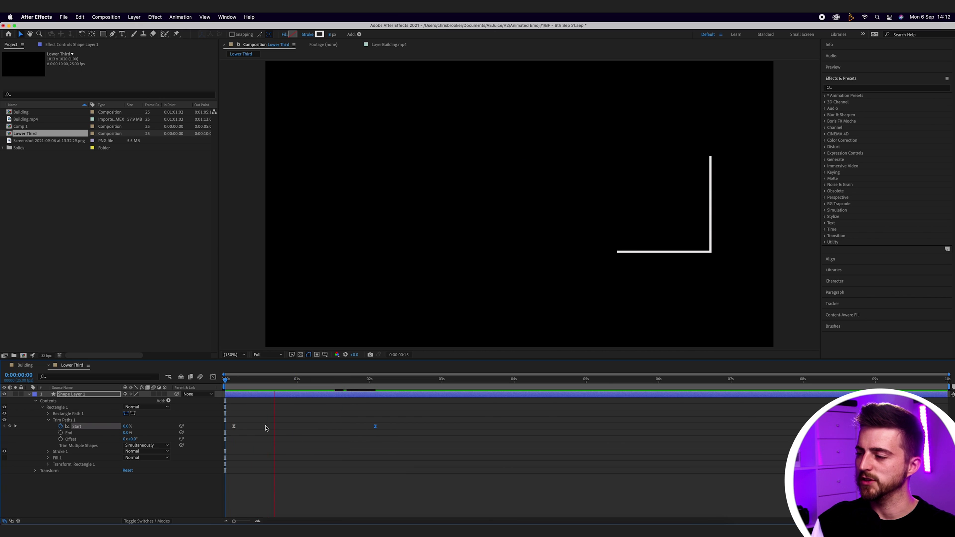
key(space)
drag(376, 426, 254, 426)
key(Home)
key(space)
key(super+z)
drag(375, 427, 387, 427)
key(space)
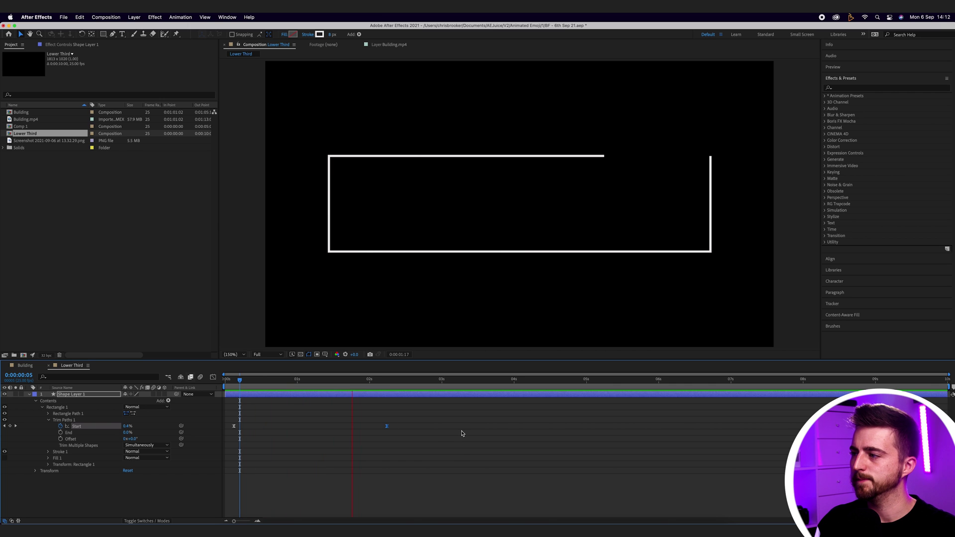
click(203, 384)
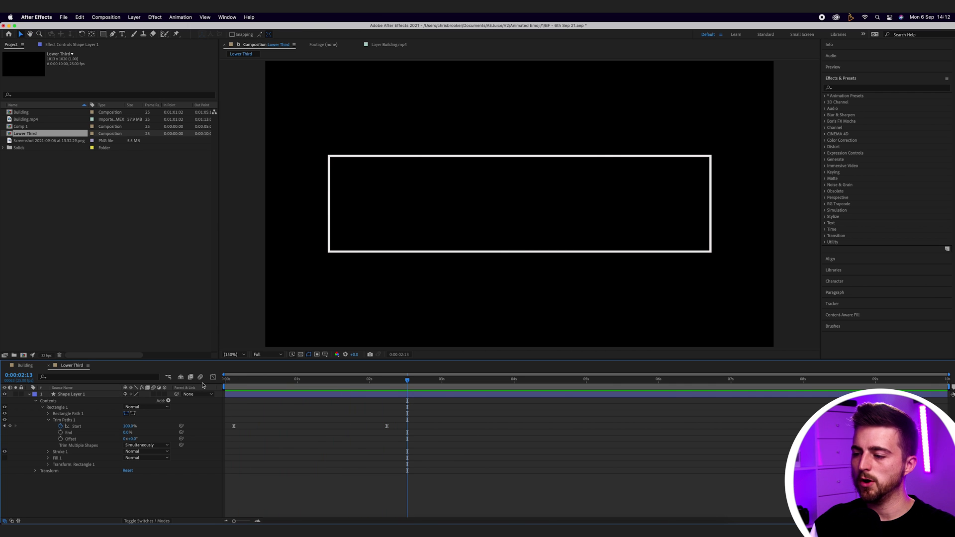
key(Page_Down)
key(Page_Down)
key(Page_Down)
key(Page_Down)
key(Page_Down)
key(Page_Down)
key(Page_Down)
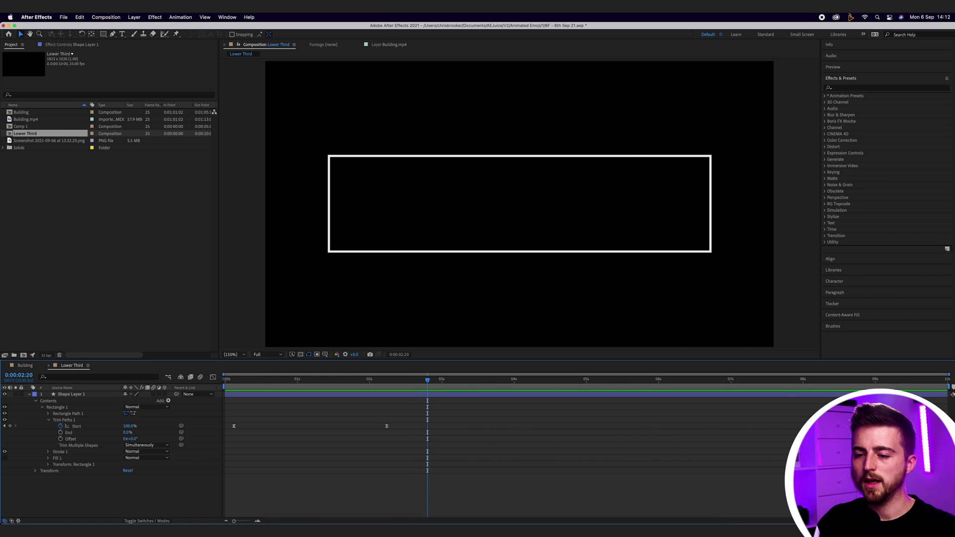
- Keyframe Position and Scale, then at 3:24 unlink proportions and reduce only Scale X
click(36, 471)
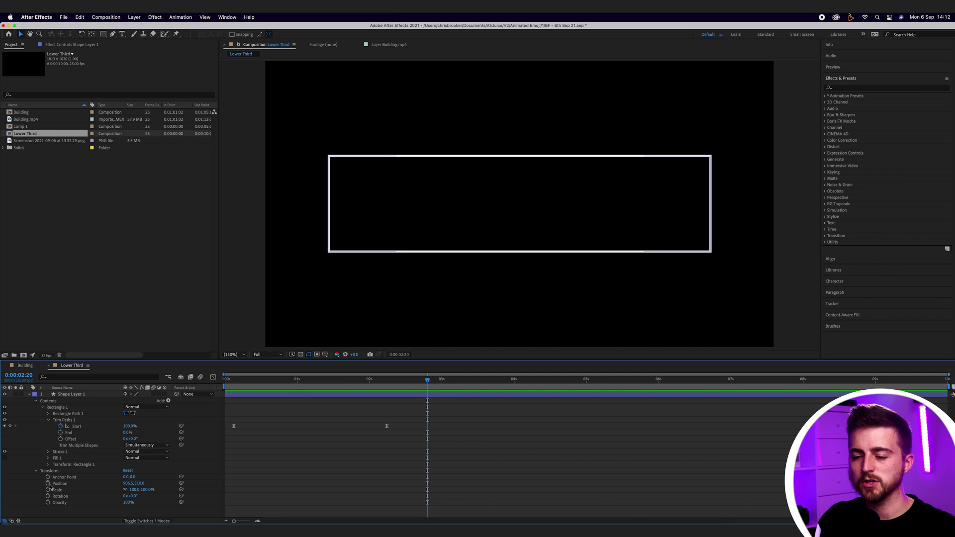
click(48, 484)
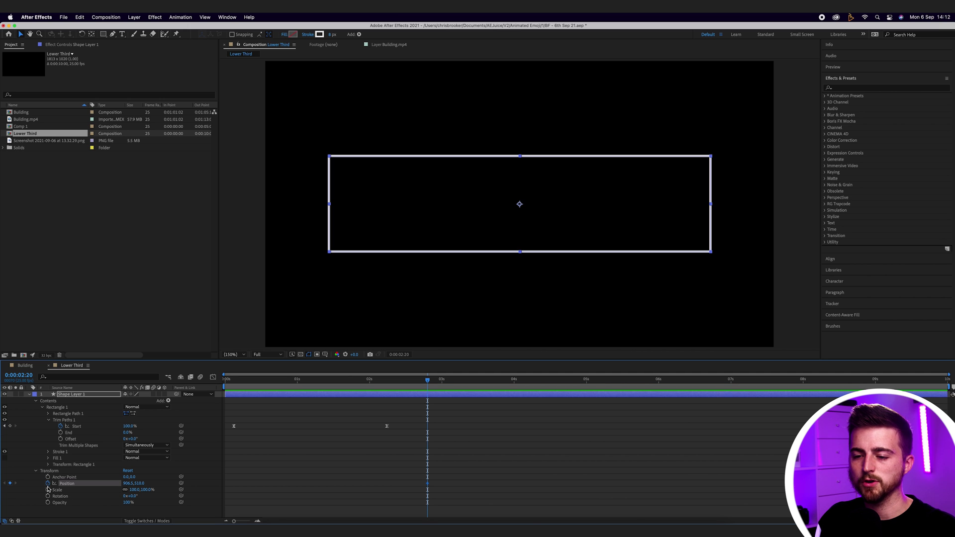
click(48, 490)
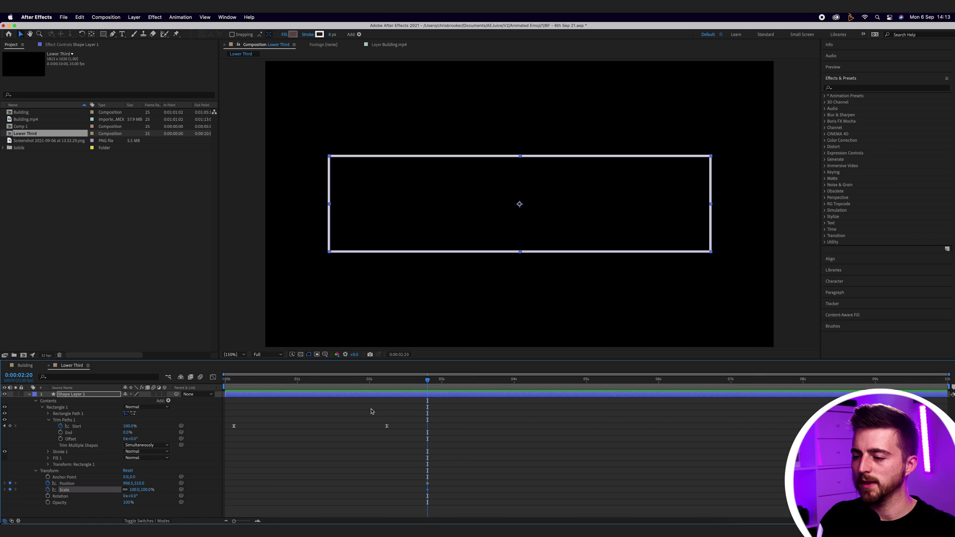
key(space)
key(space)
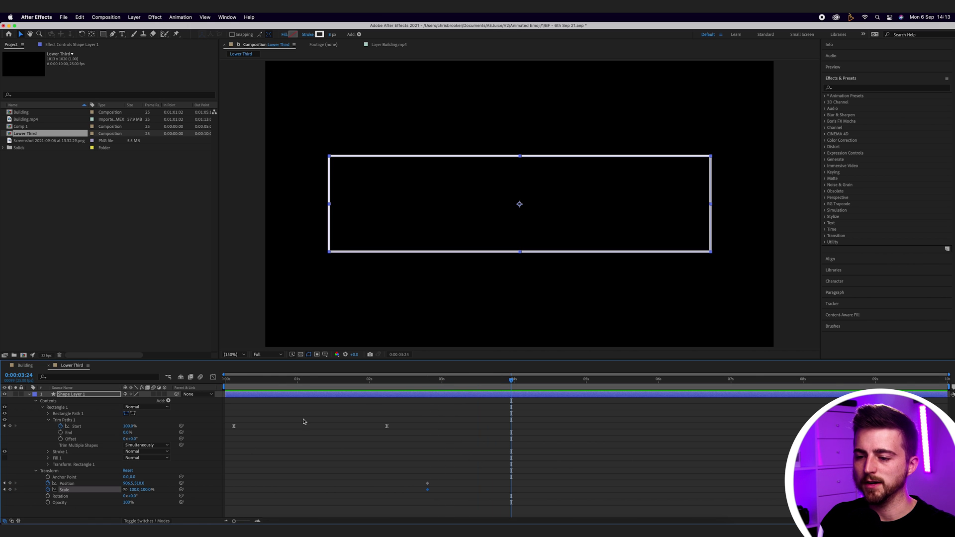
drag(135, 489, 121, 492)
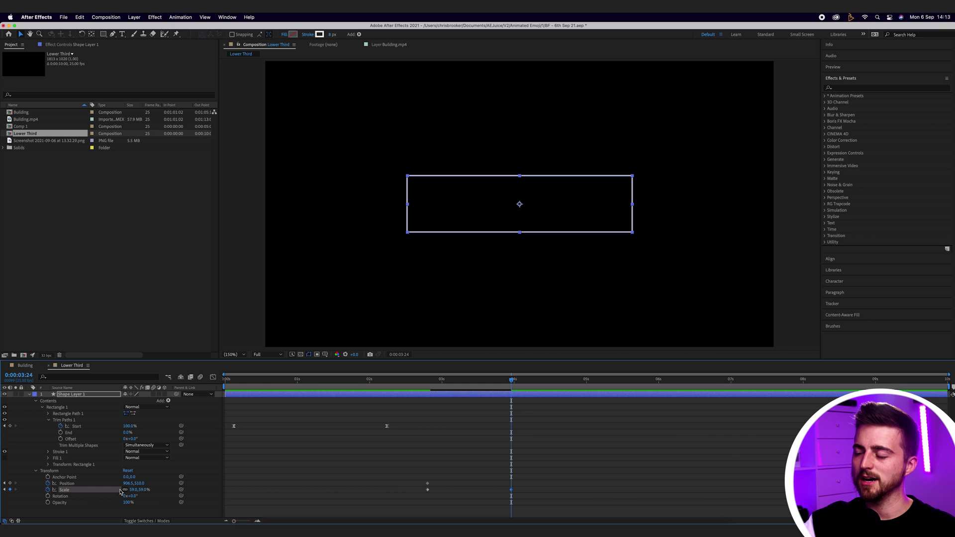
key(super+z)
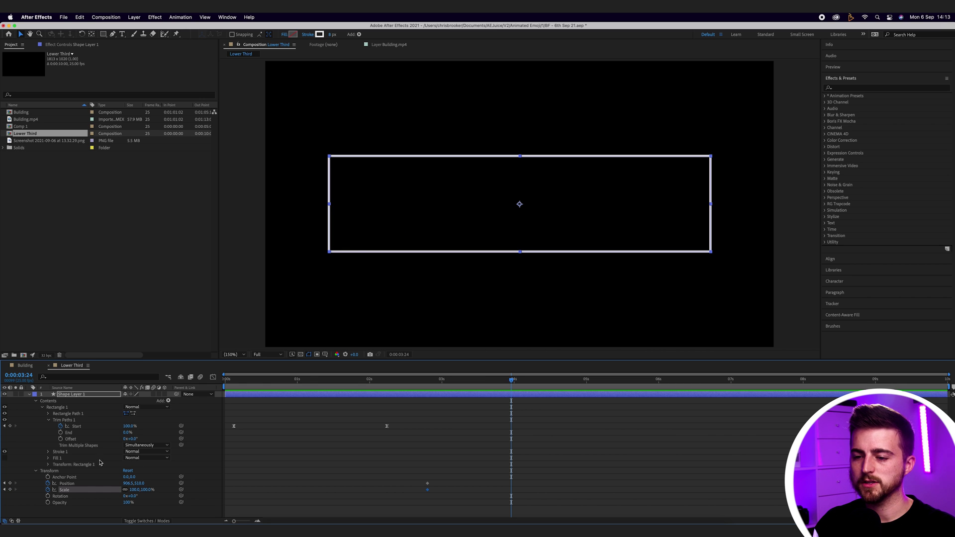
click(125, 490)
drag(133, 490, 108, 490)
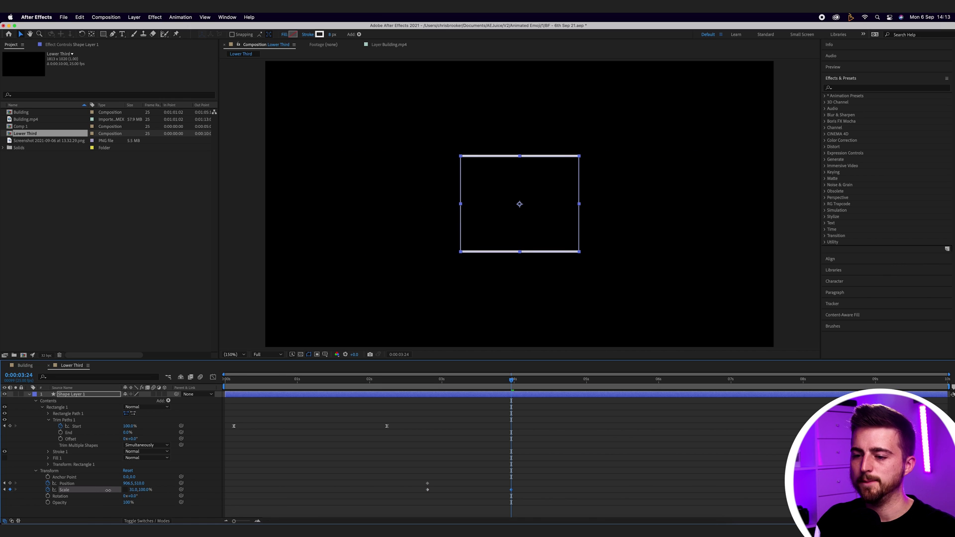
- Show the proportional grid, adjust Scale X slightly against it, then hide the grid
click(325, 354)
click(337, 373)
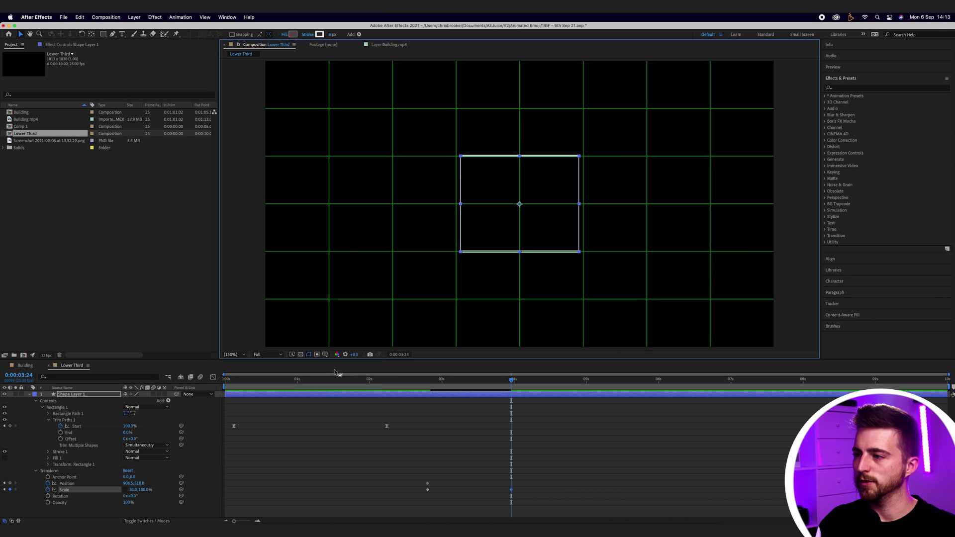
drag(132, 490, 147, 492)
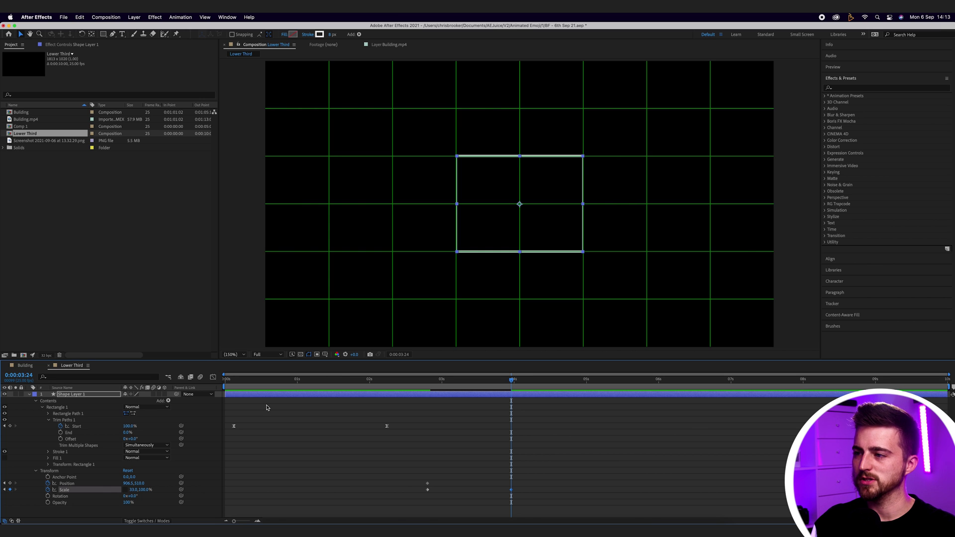
click(325, 354)
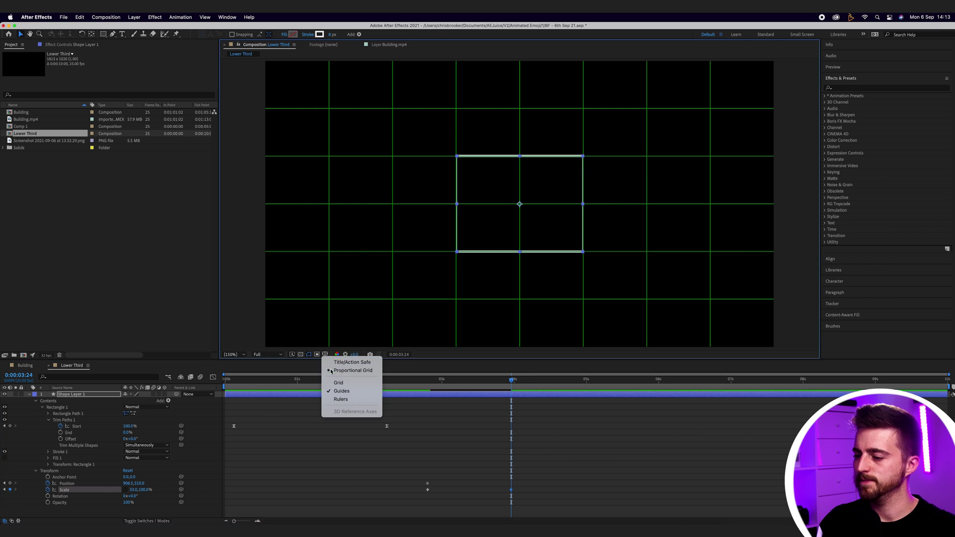
click(343, 370)
- Preview the draw-on and shrink from the start of the timeline
key(F2)
key(Home)
key(space)
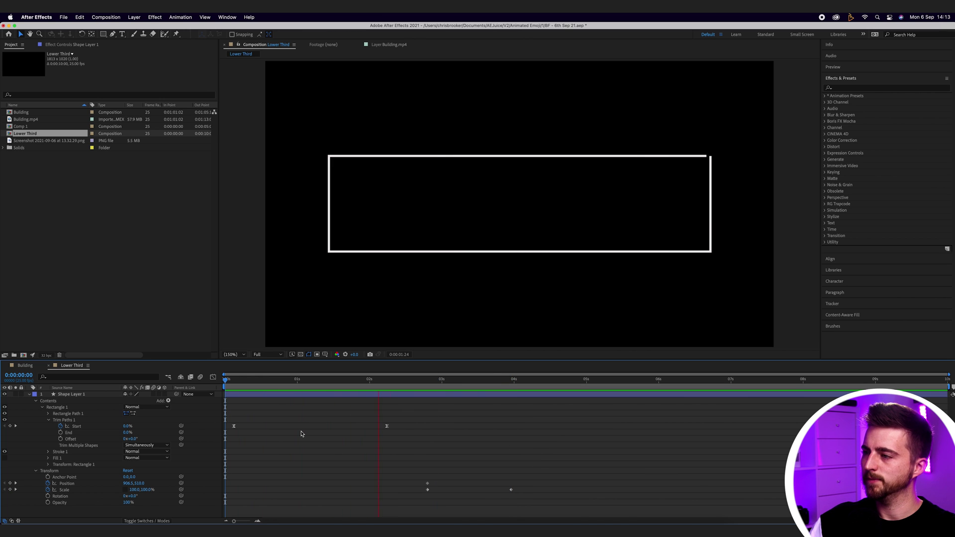
key(space)
- At 3:24 narrow Scale X to 18% and preview the shrink
drag(546, 380, 513, 387)
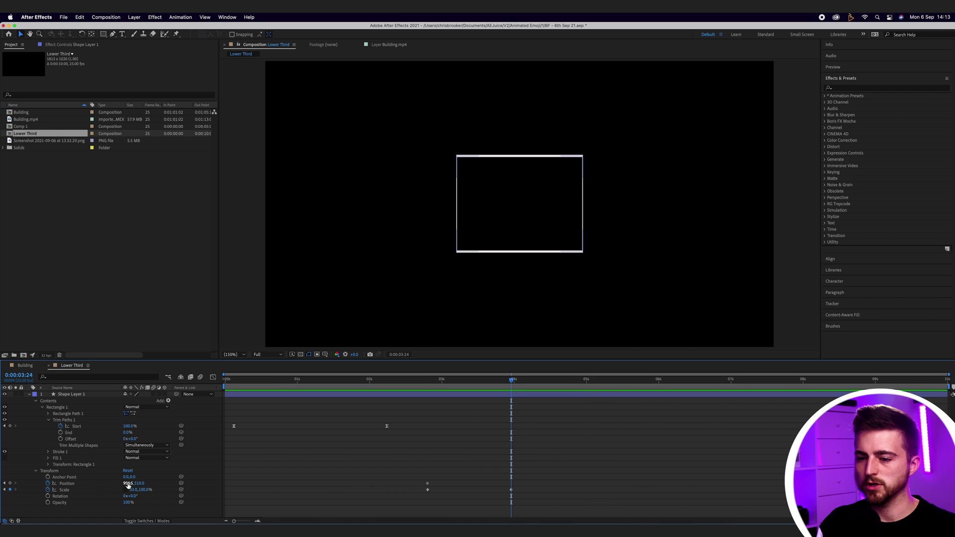
drag(133, 490, 76, 489)
drag(384, 379, 393, 380)
key(space)
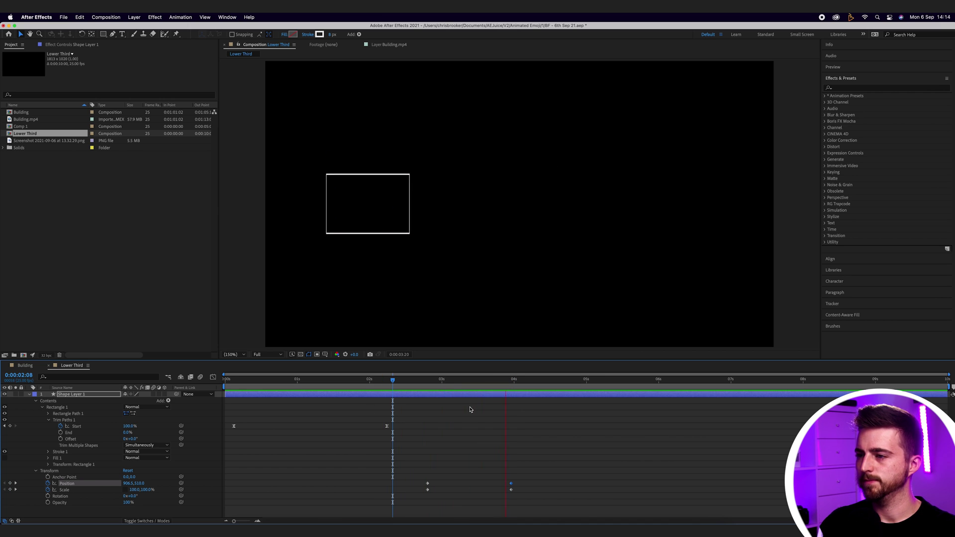
key(space)
- Shift both Position keyframes later so the left slide follows the shrink, then preview
drag(436, 390, 422, 391)
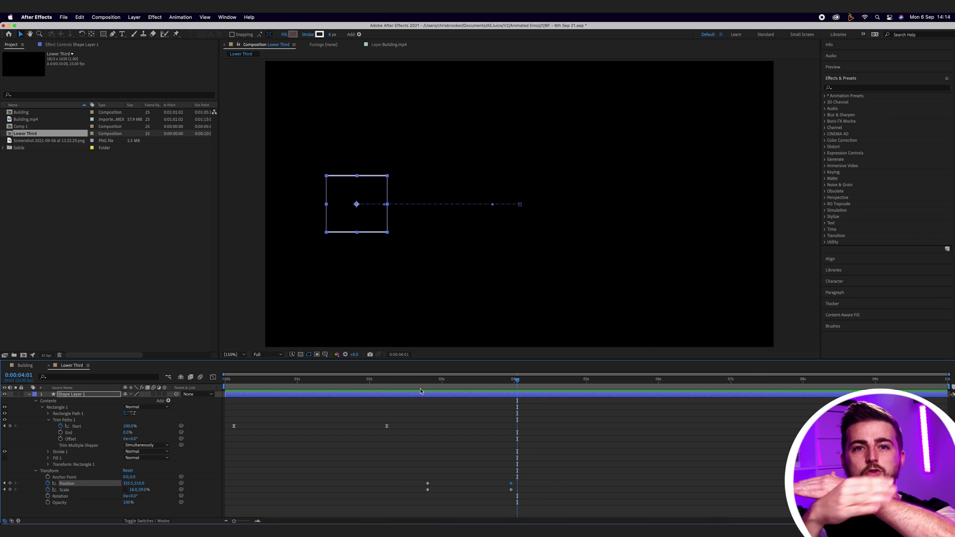
drag(410, 473, 524, 485)
drag(428, 485, 526, 485)
key(Home)
key(space)
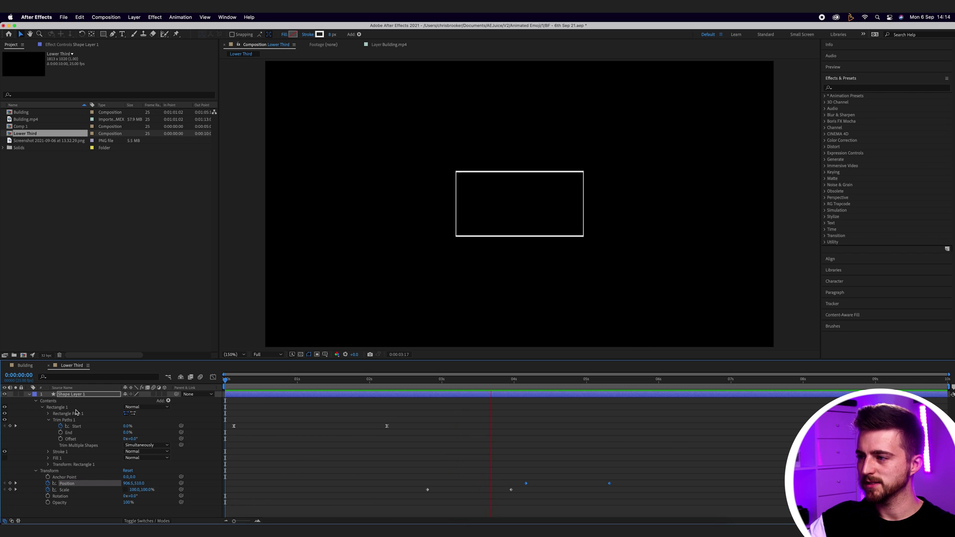
key(space)
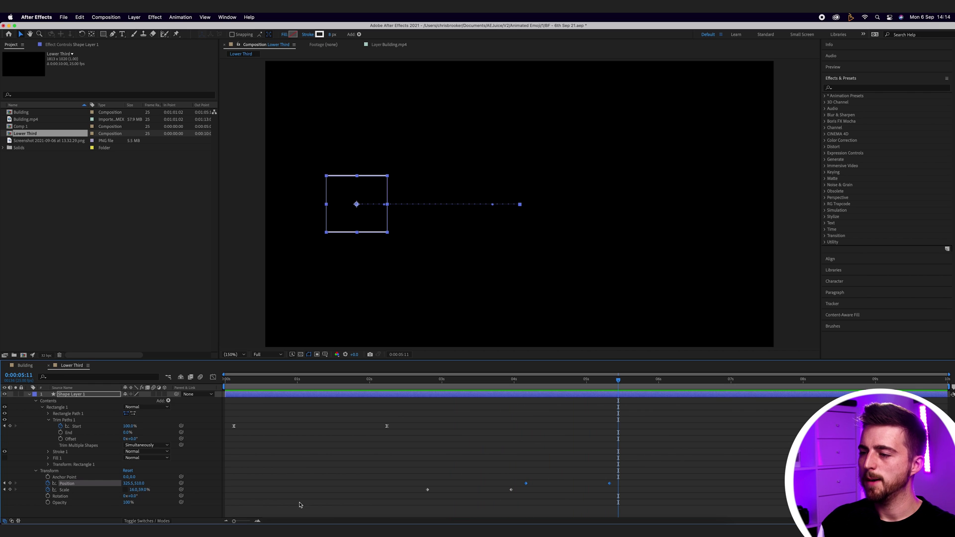
- Move the Scale keyframes earlier, pulling the final one in closer
click(381, 380)
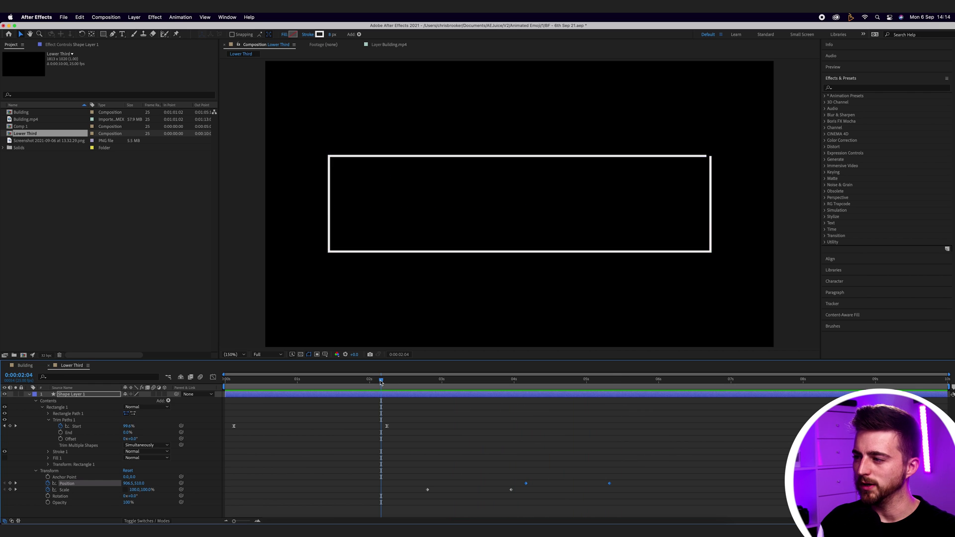
drag(471, 361, 463, 323)
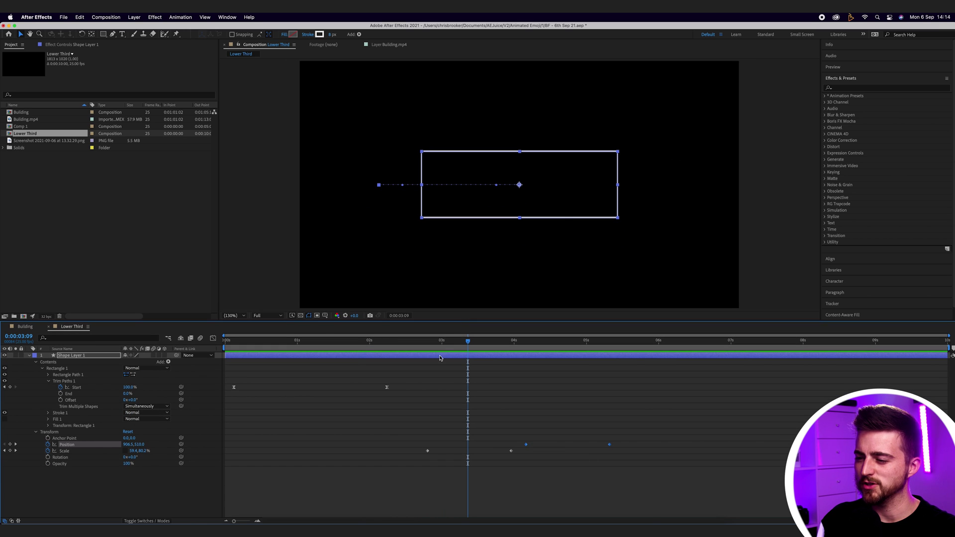
drag(413, 442, 511, 467)
drag(425, 451, 406, 454)
click(508, 454)
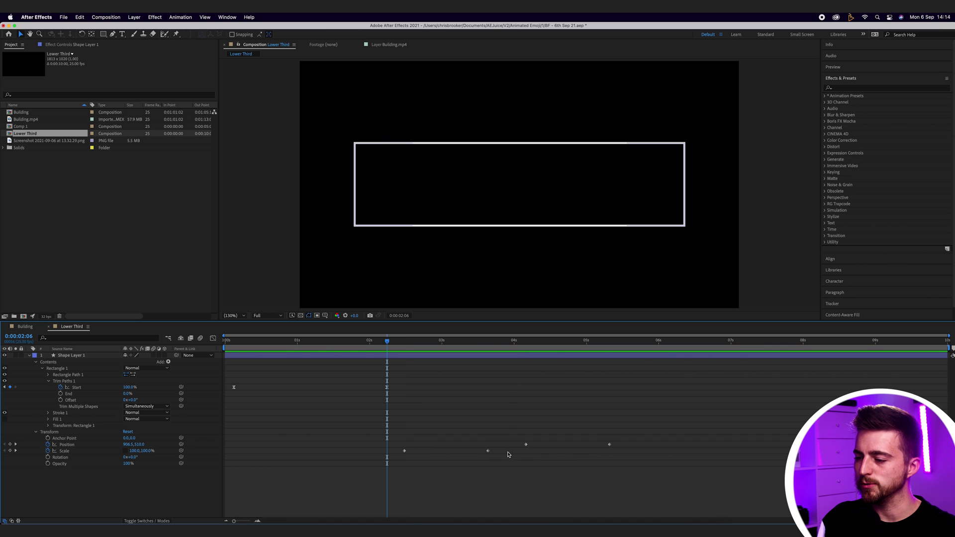
drag(489, 453, 457, 454)
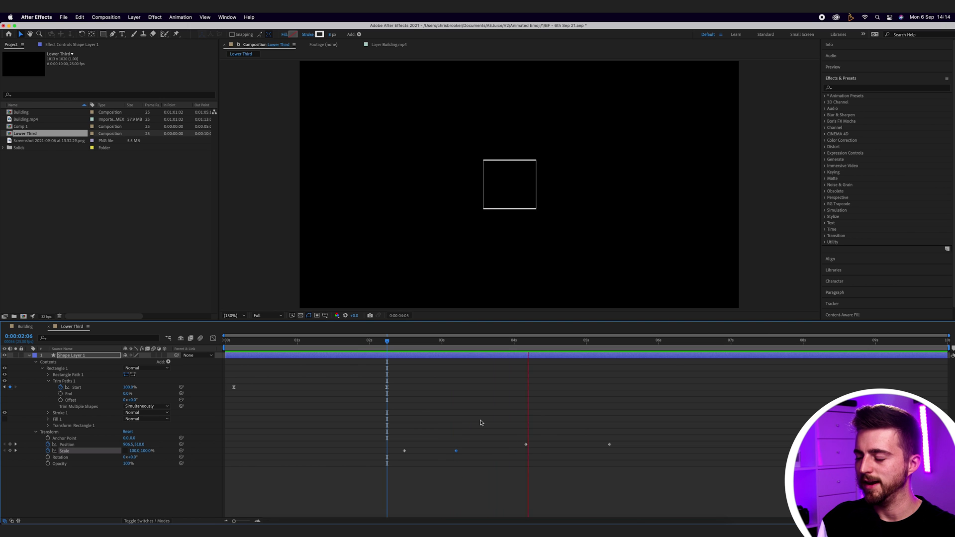
- Move the Position keyframes earlier, preview the shrink and slide, and select all keyframes
click(525, 444)
drag(526, 445, 495, 445)
click(499, 425)
drag(578, 445, 543, 449)
click(401, 341)
key(space)
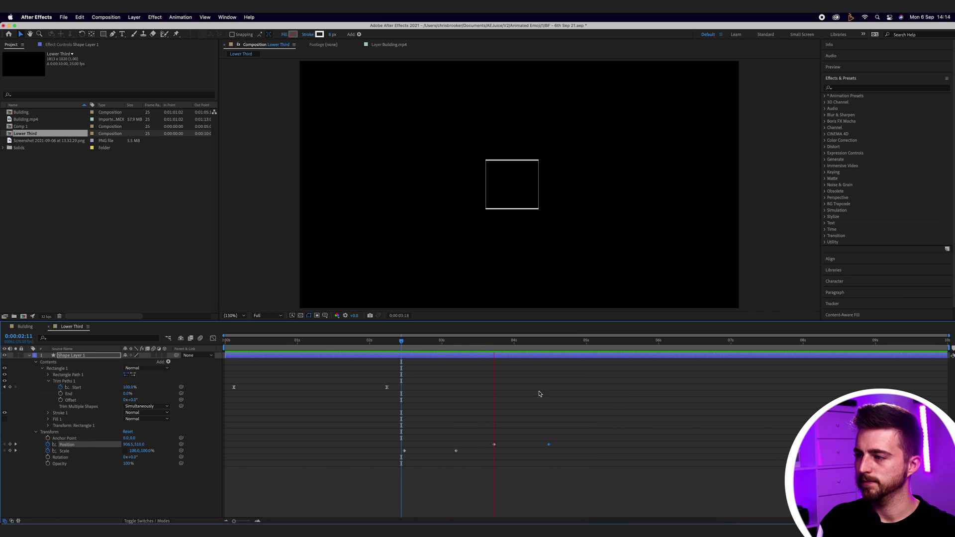
drag(635, 420, 396, 465)
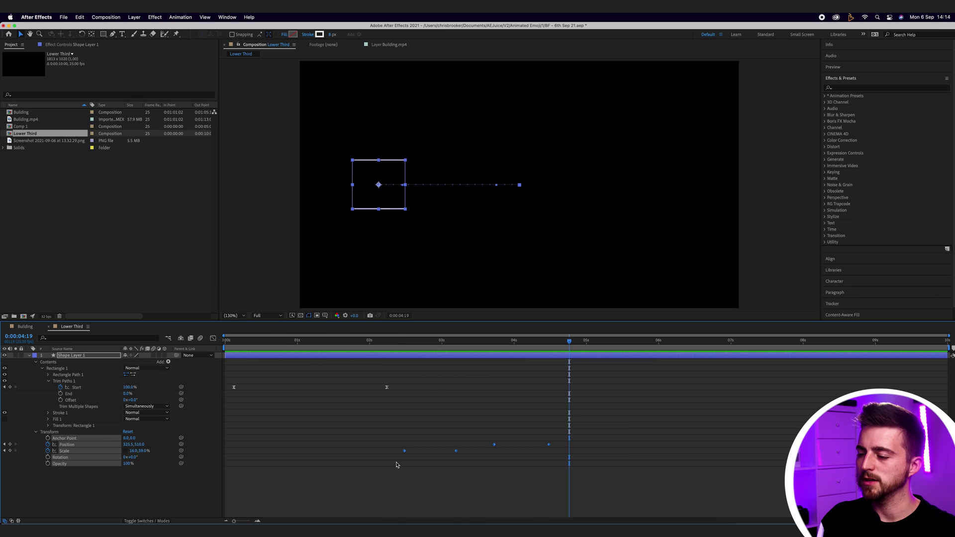
- Apply Easy Ease to the Position and Scale keyframes and preview
right_click(455, 453)
mouse_move(518, 516)
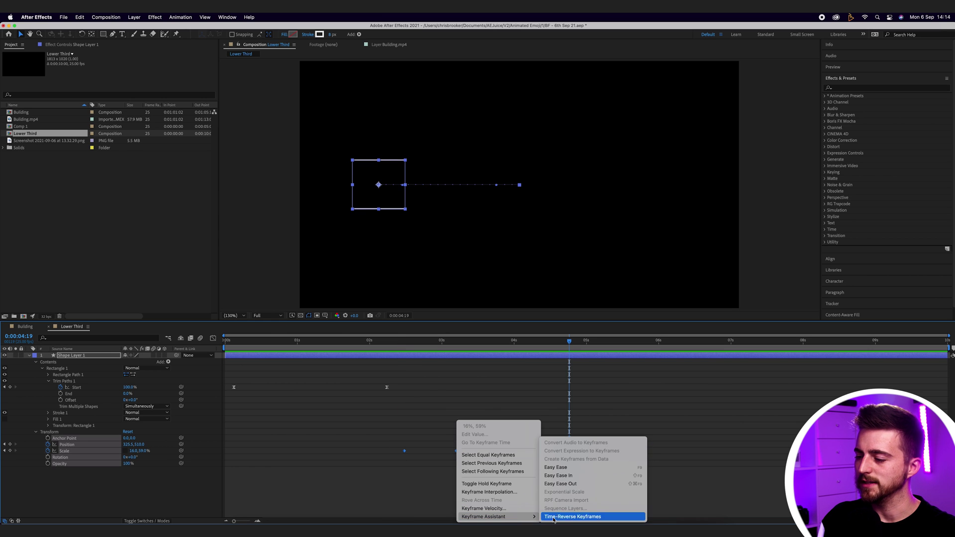
click(555, 468)
key(Home)
key(space)
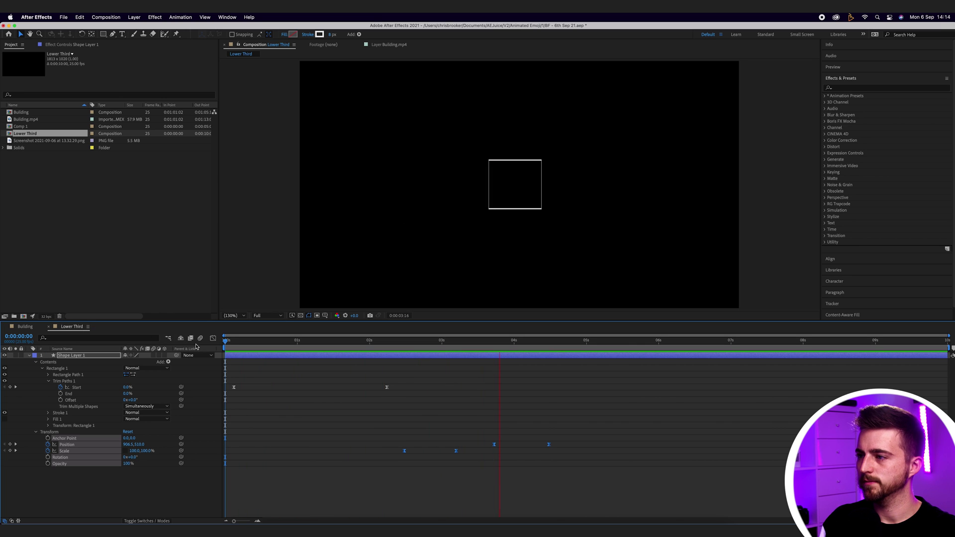
key(space)
- Set the rectangle's stroke width to 29 px and replay from the start
click(601, 418)
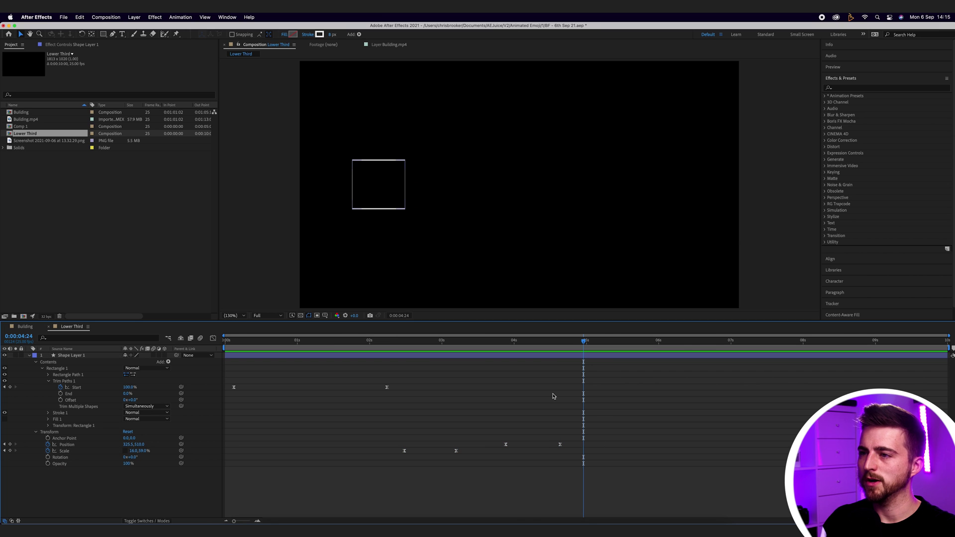
click(285, 356)
drag(333, 35, 343, 37)
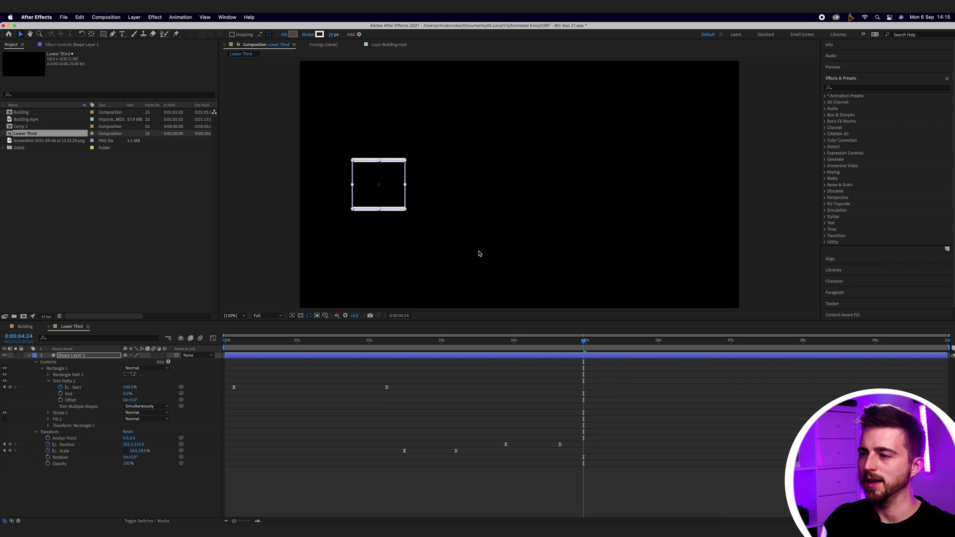
click(497, 487)
drag(582, 348, 96, 348)
key(space)
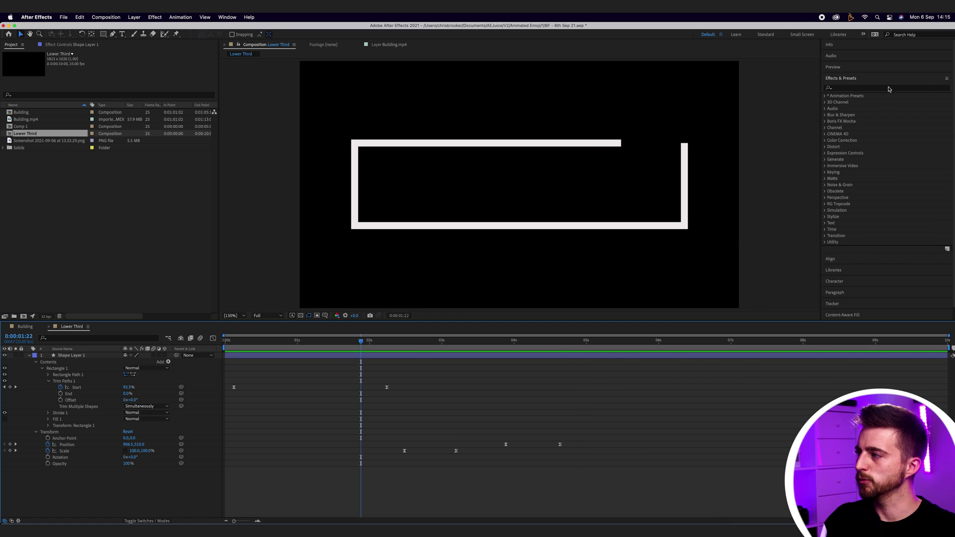
- Find the 4-Color Gradient effect and apply it to the box
click(878, 89)
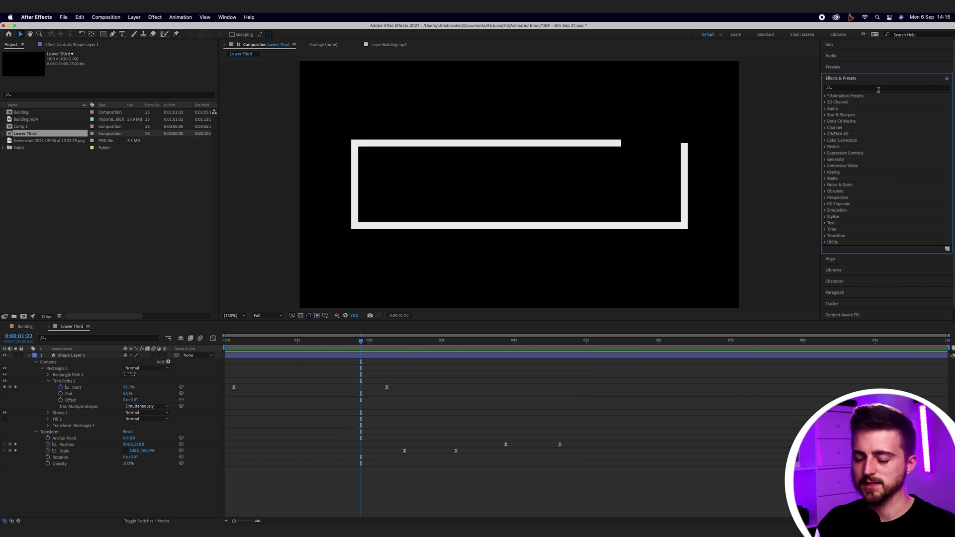
text(4)
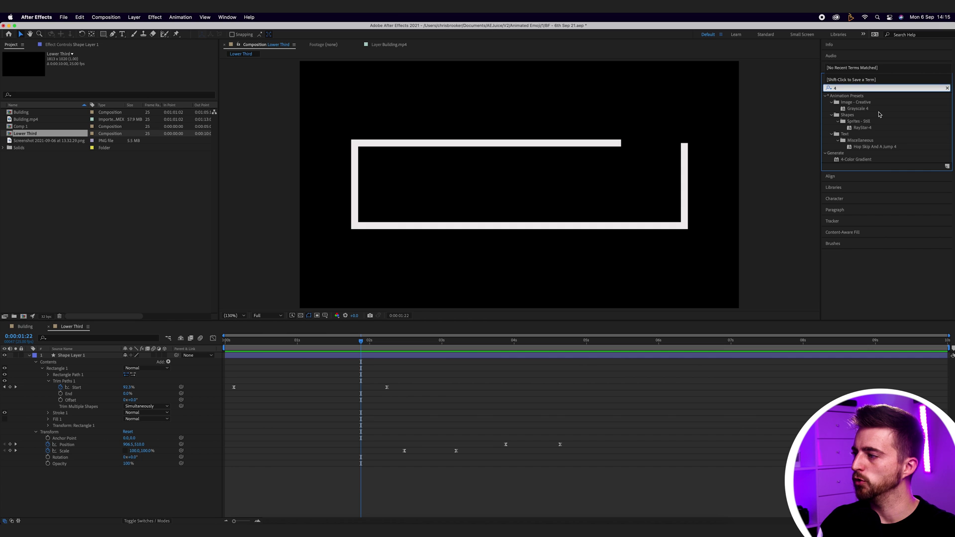
click(851, 161)
click(851, 162)
drag(859, 161, 478, 214)
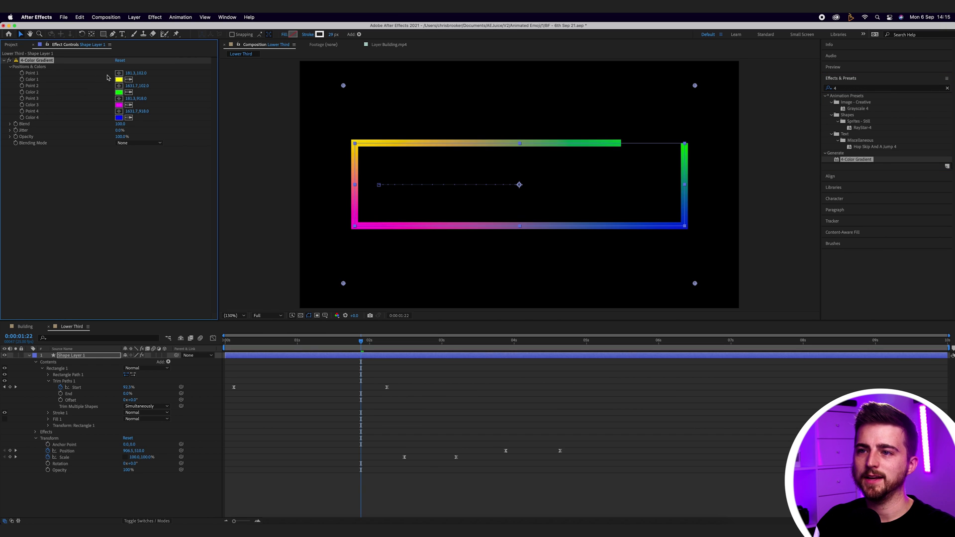
- Change gradient Color 1 to a bluish purple and Color 2 to a deep purple
click(119, 81)
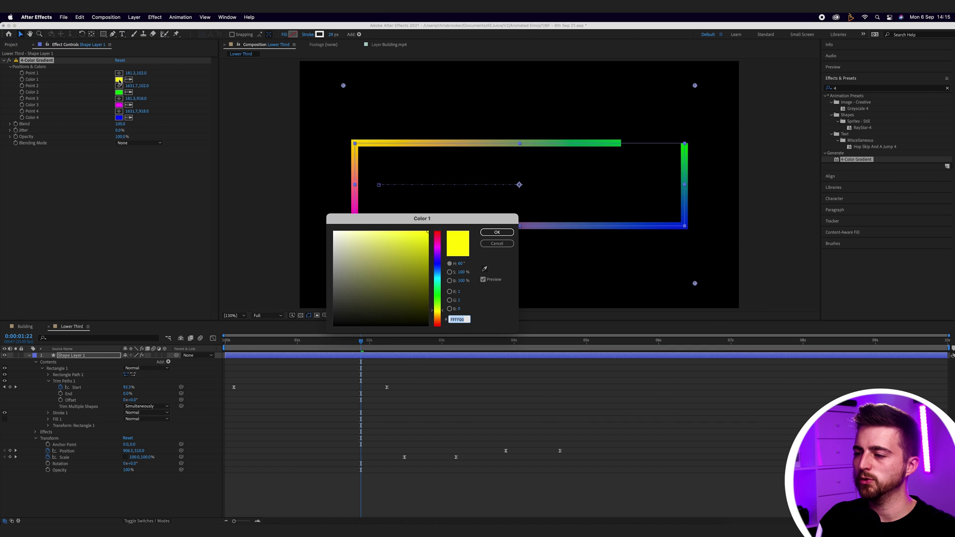
drag(434, 239, 433, 255)
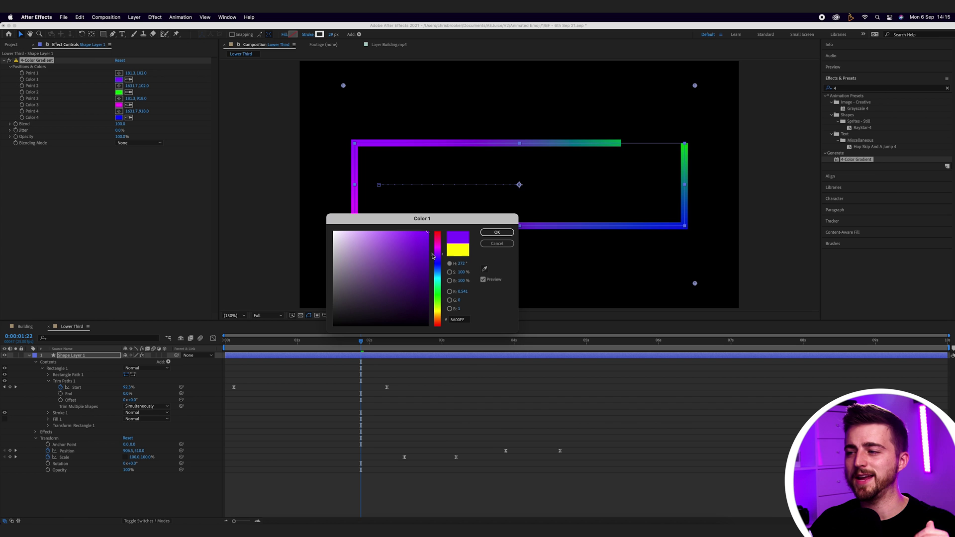
drag(436, 257, 436, 259)
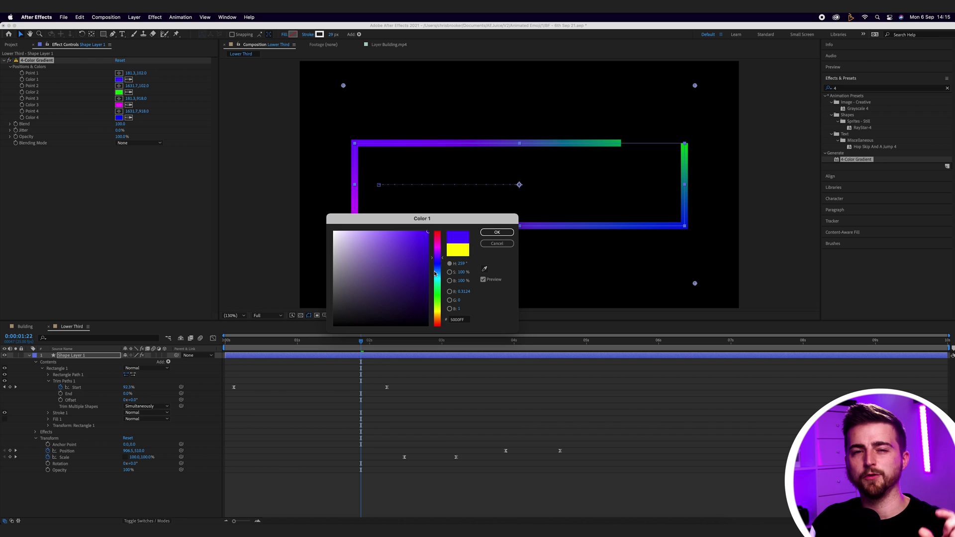
drag(433, 259, 436, 260)
click(497, 232)
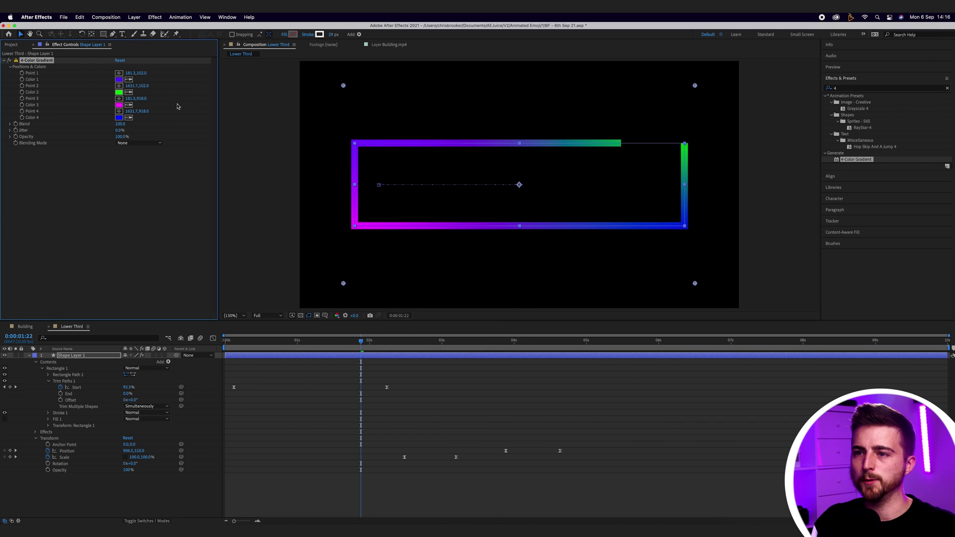
click(119, 92)
click(437, 252)
drag(411, 258, 421, 285)
click(497, 233)
- Keep Color 3 magenta, make Color 4 dark purple, and set Blend to 885
click(119, 105)
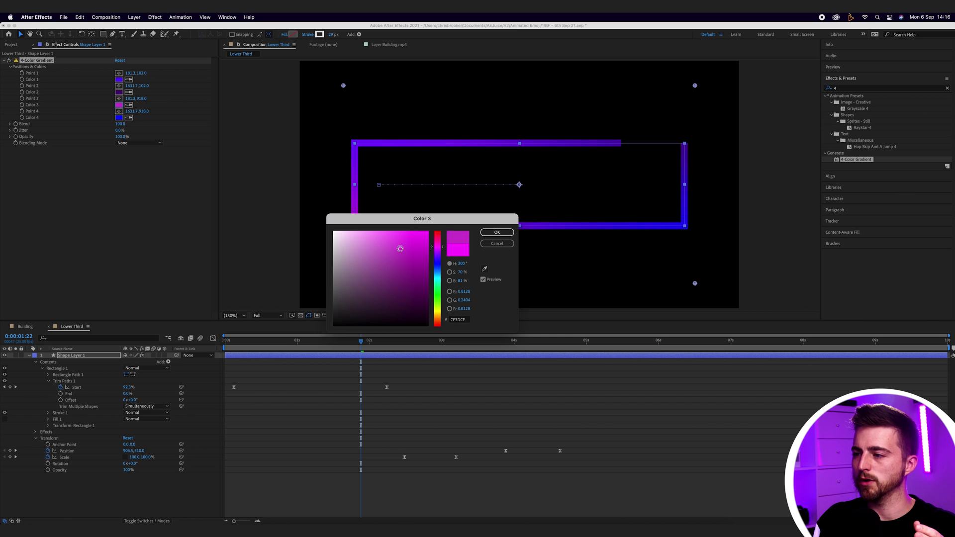
click(497, 232)
click(118, 118)
drag(437, 263, 436, 311)
click(417, 314)
click(435, 257)
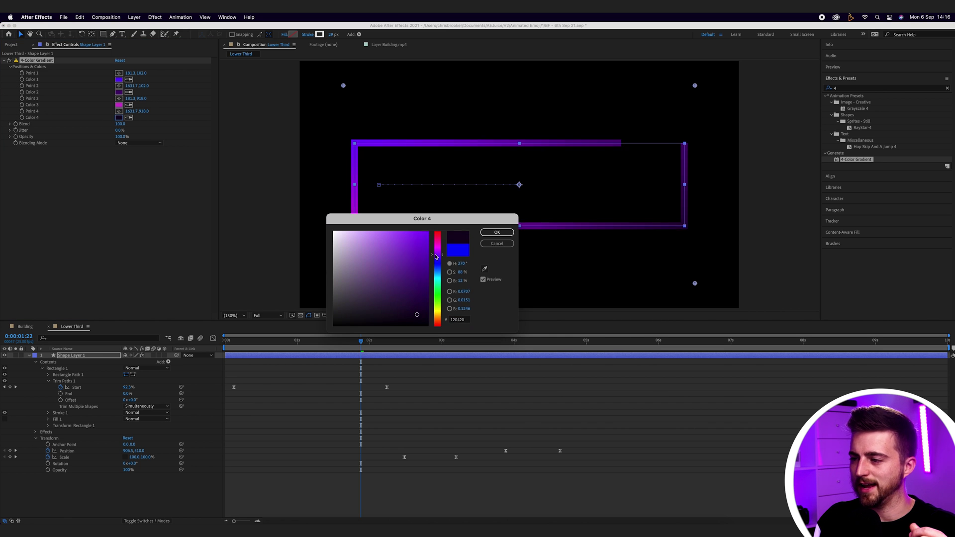
key(Return)
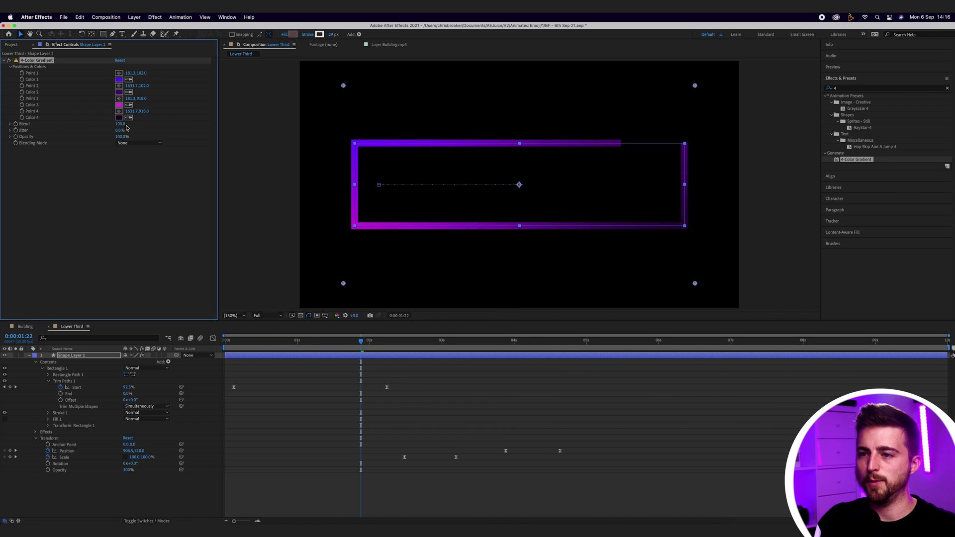
drag(123, 125, 420, 131)
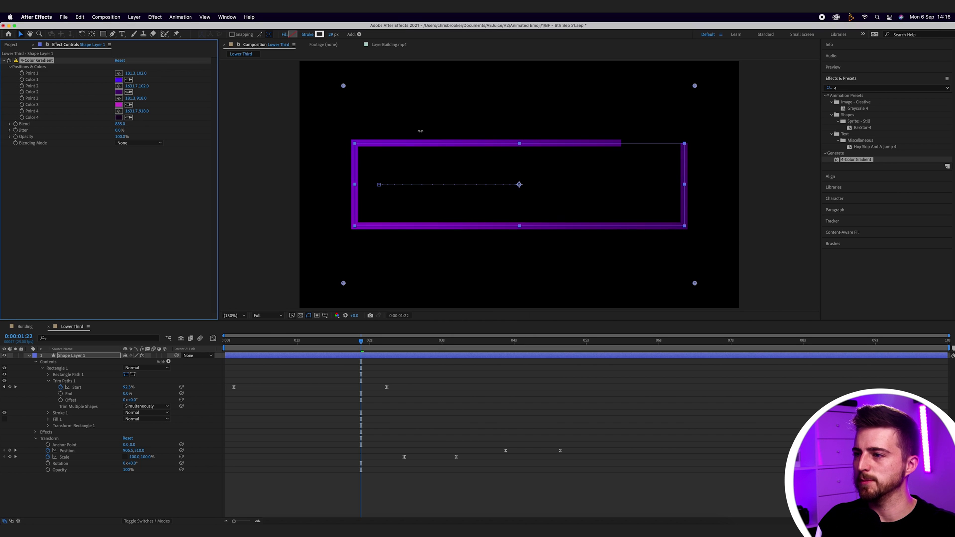
click(416, 414)
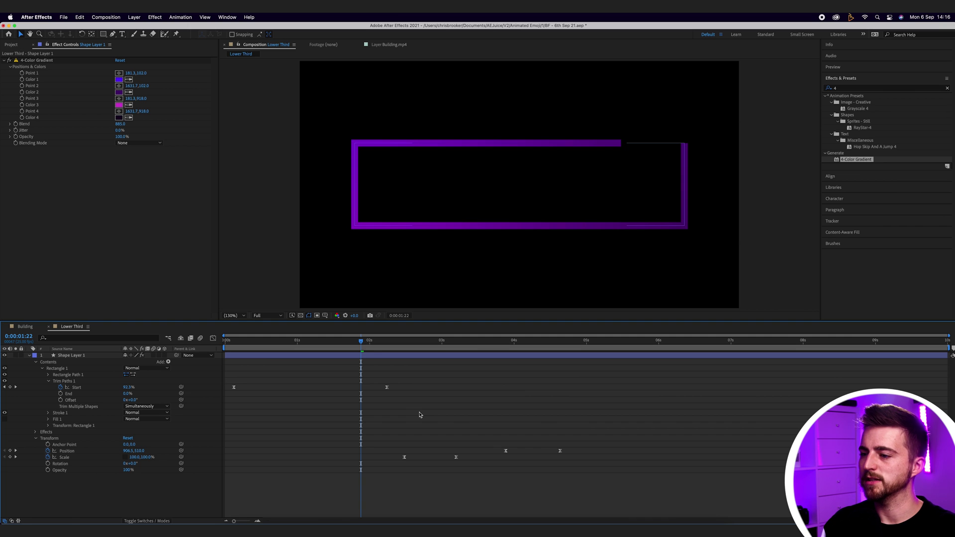
- Preview the draw-on animation, then try a bright red third gradient colour
key(space)
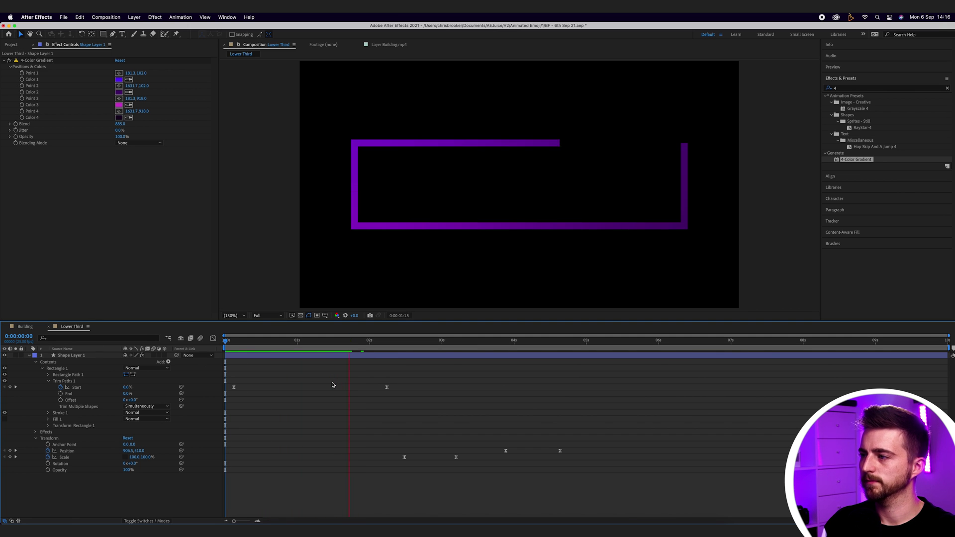
key(space)
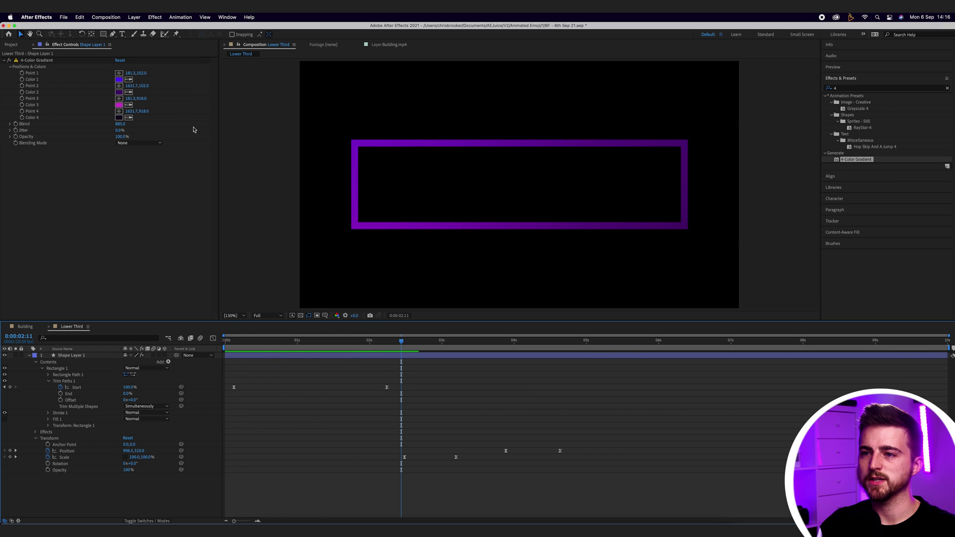
click(120, 105)
drag(439, 259, 437, 231)
click(424, 232)
click(494, 232)
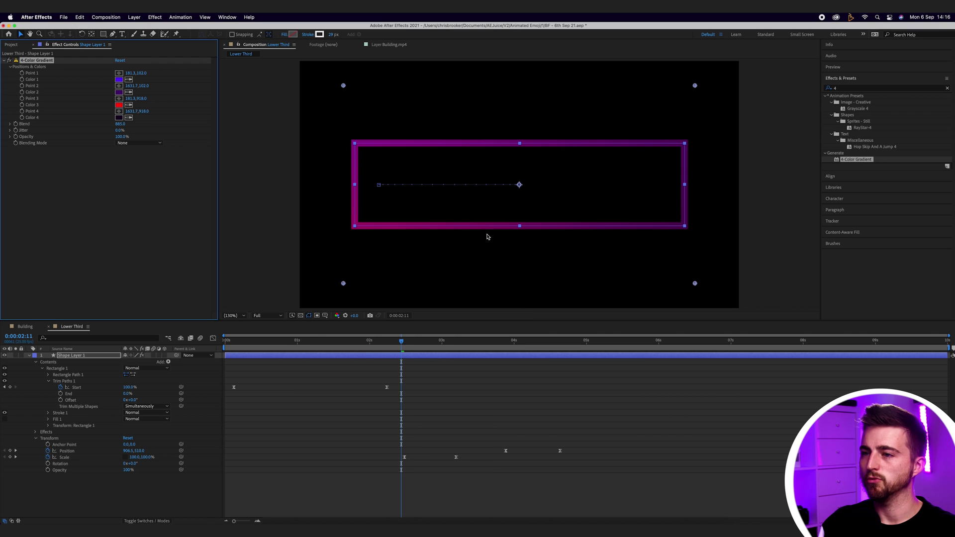
- Try a yellow-green first gradient colour, then undo both colour changes
click(120, 80)
drag(432, 317, 432, 307)
click(486, 233)
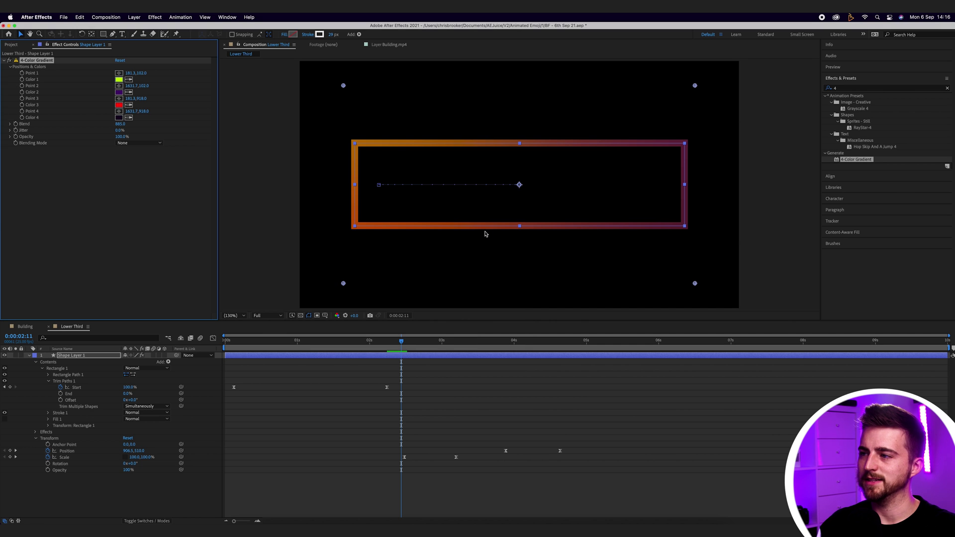
key(super+z)
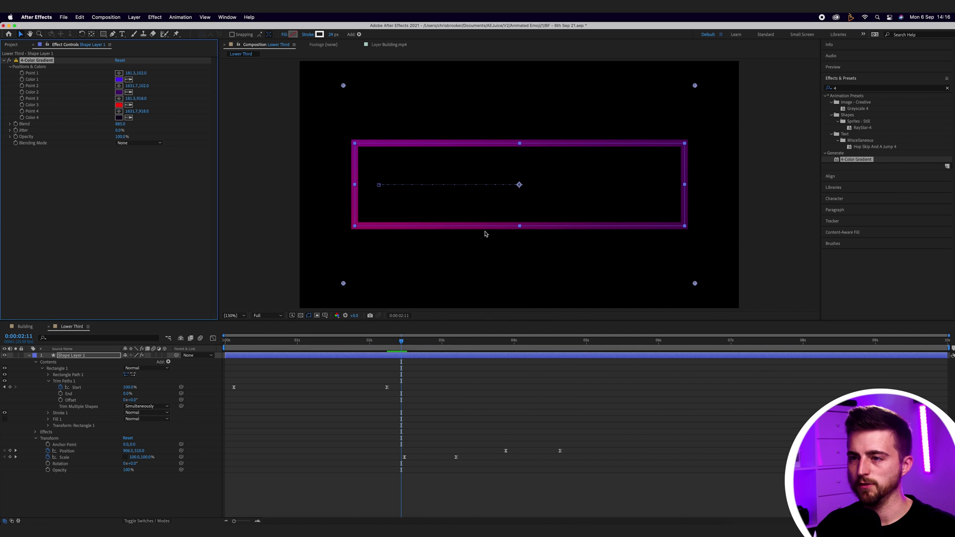
click(512, 287)
key(super+z)
- Preview the animation from the beginning
key(space)
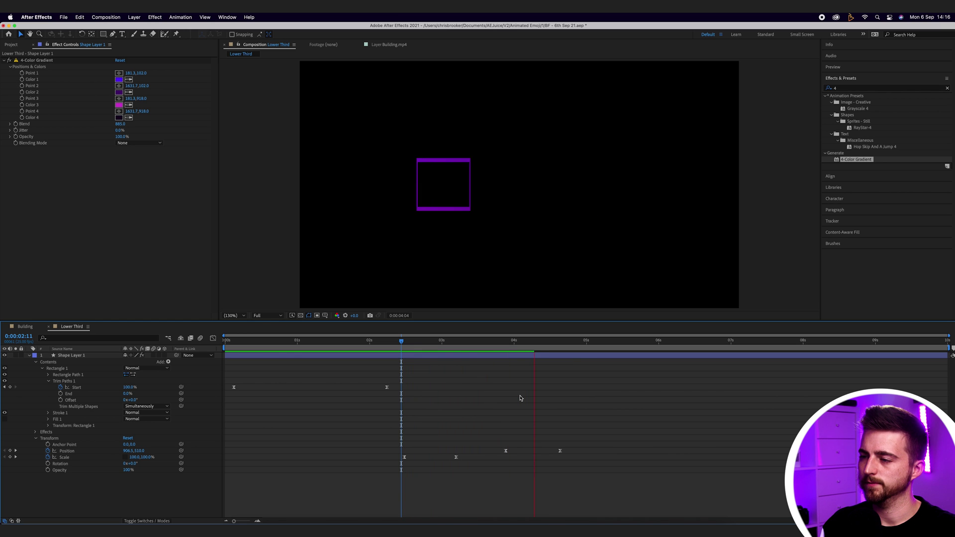
key(Home)
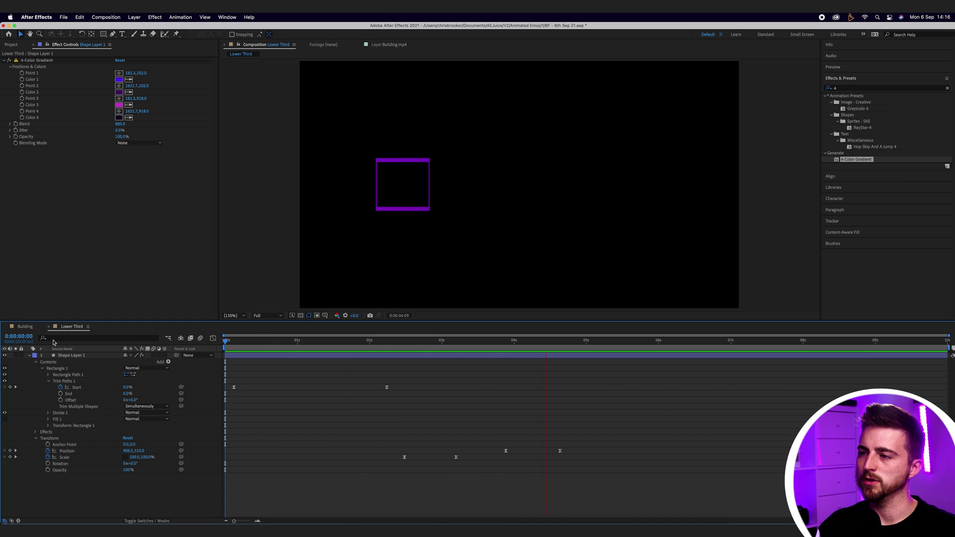
key(space)
- Set the 3:05 Scale keyframe's height value to 27%
drag(555, 345, 462, 346)
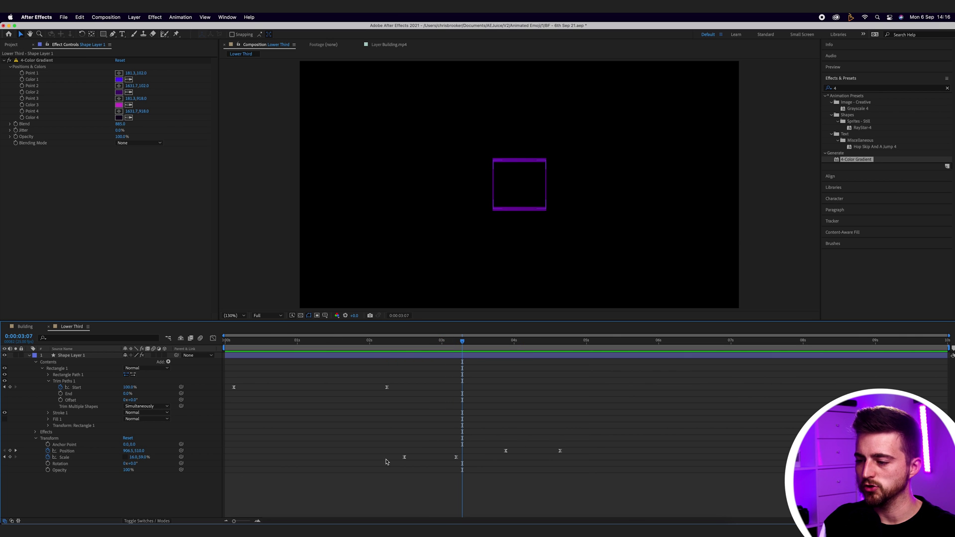
key(j)
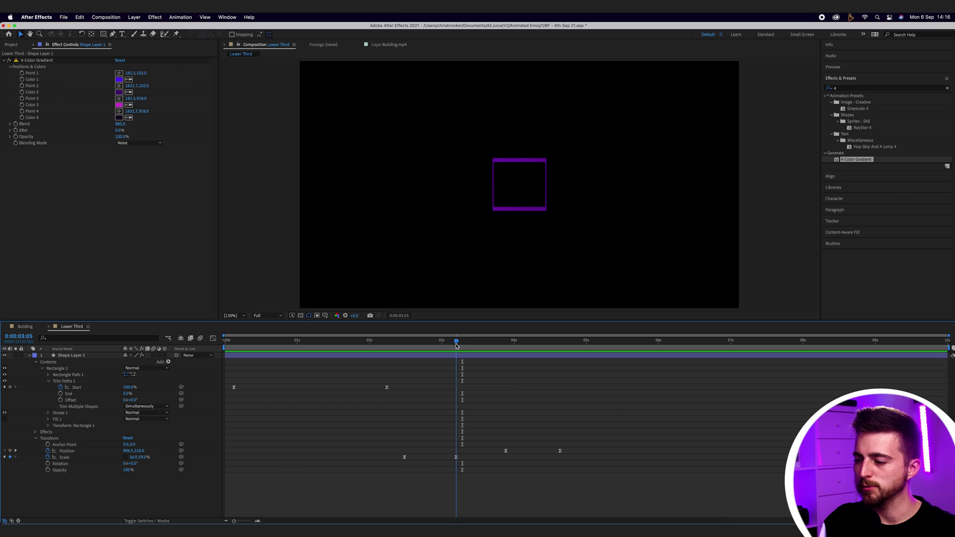
drag(144, 459, 132, 458)
click(310, 455)
- Preview the flattened box from 1:19 and fit the composition view to the panel
drag(460, 348, 352, 354)
key(space)
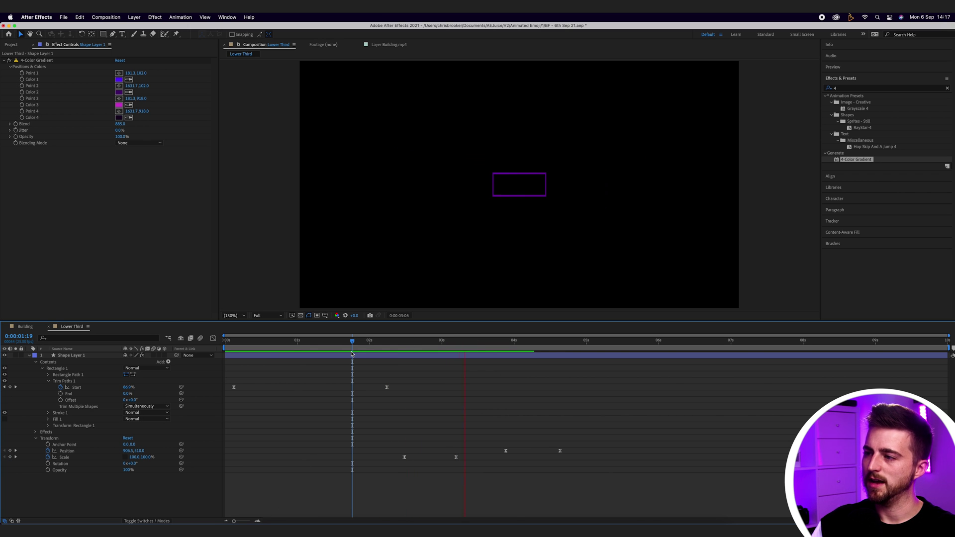
key(space)
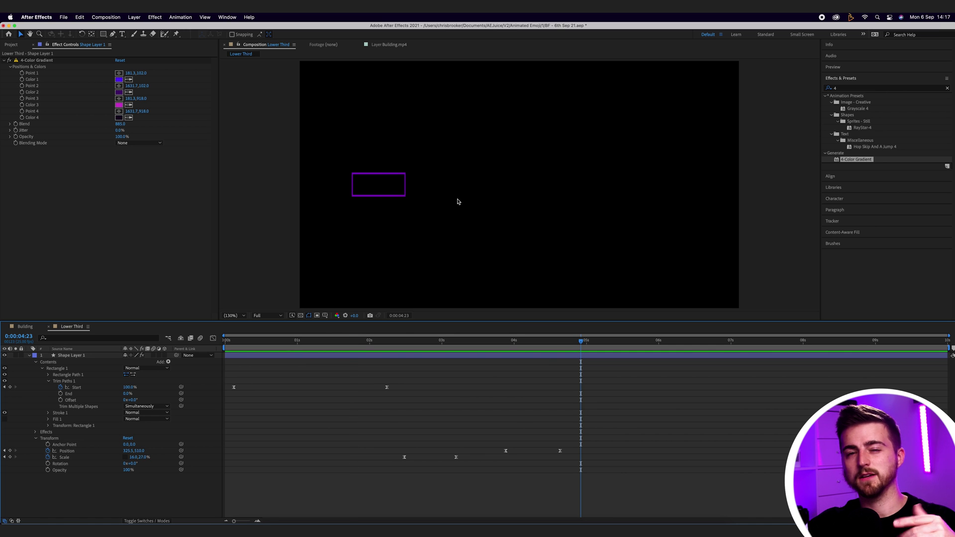
key(slash)
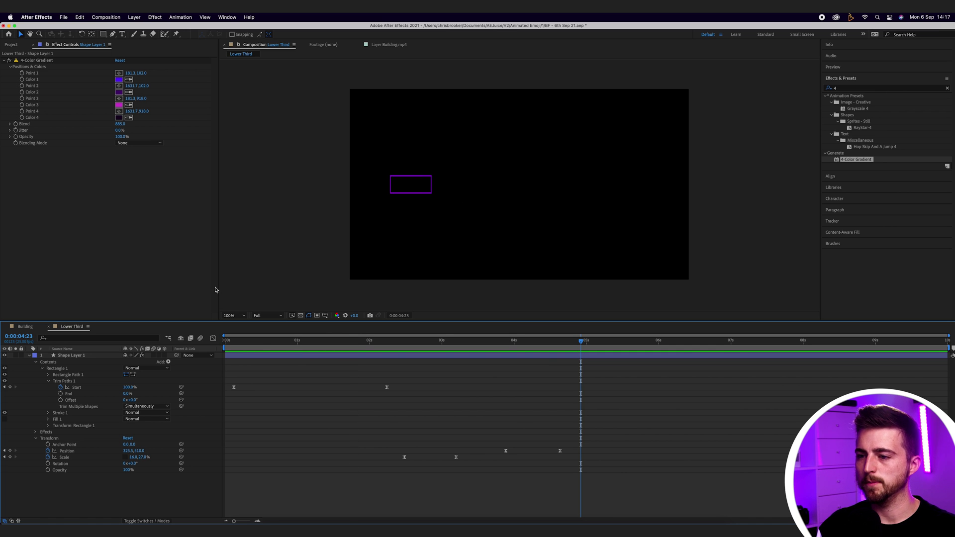
key(shift+slash)
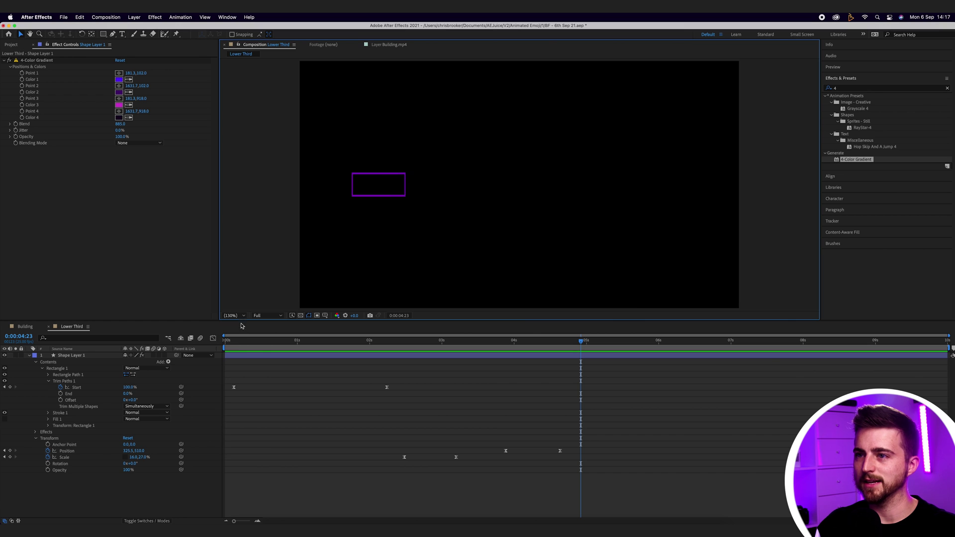
- Create a text layer reading BROOKERFILMS beside the box and select its text
click(123, 34)
click(444, 179)
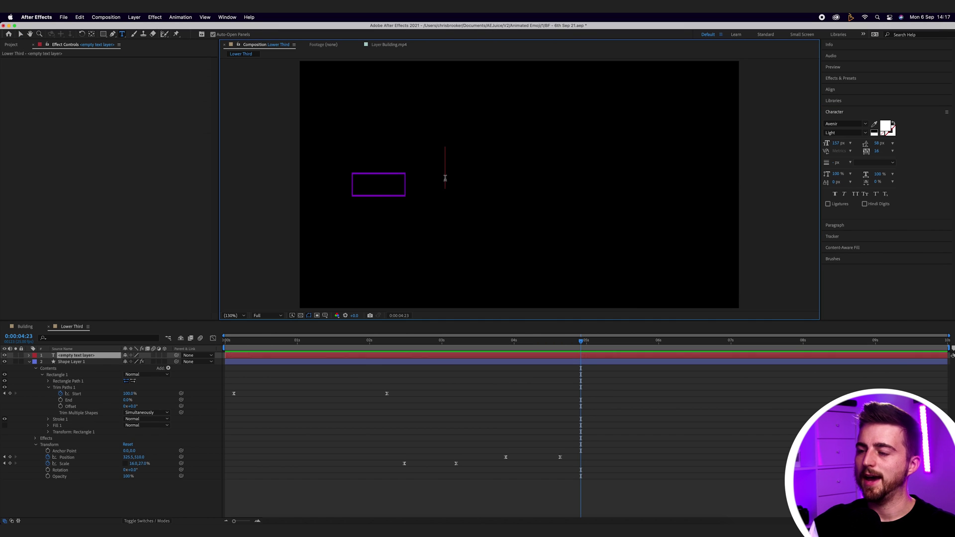
text(BROOKERFILMS)
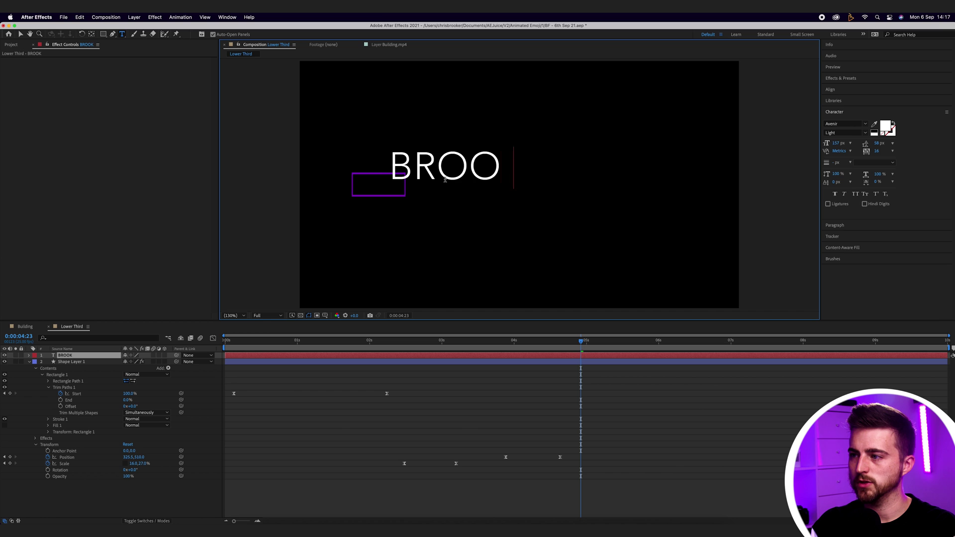
double_click(445, 180)
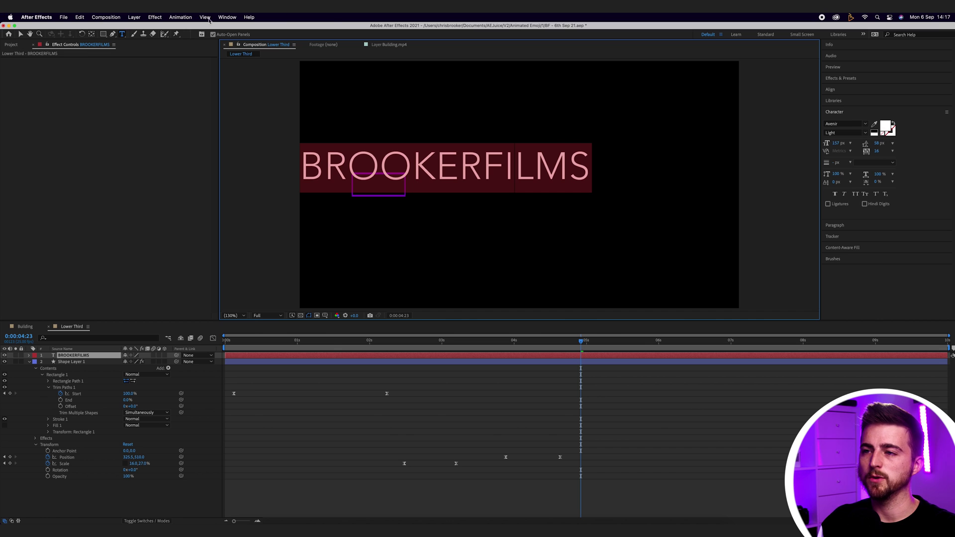
- Style the text as Montserrat Bold, 110 px, with tightened tracking
click(227, 17)
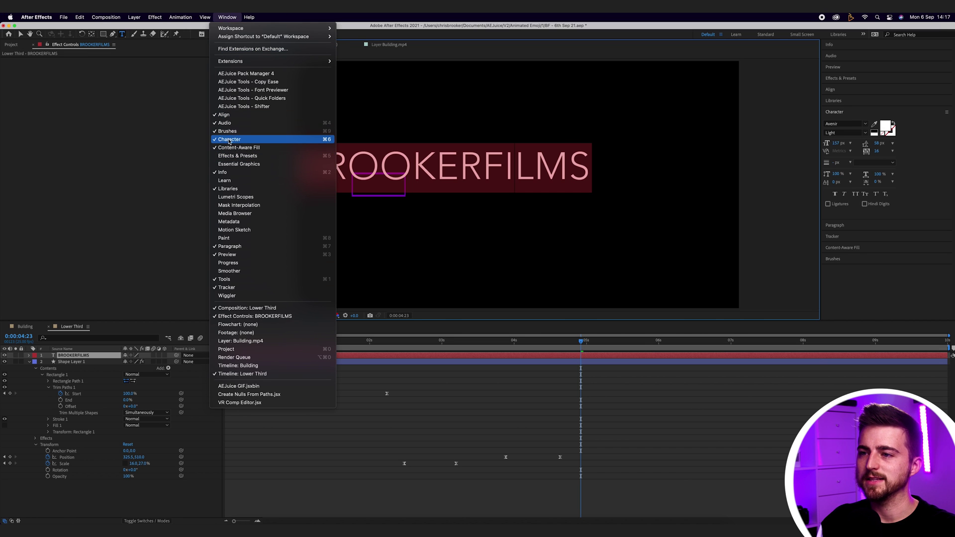
click(234, 17)
click(836, 123)
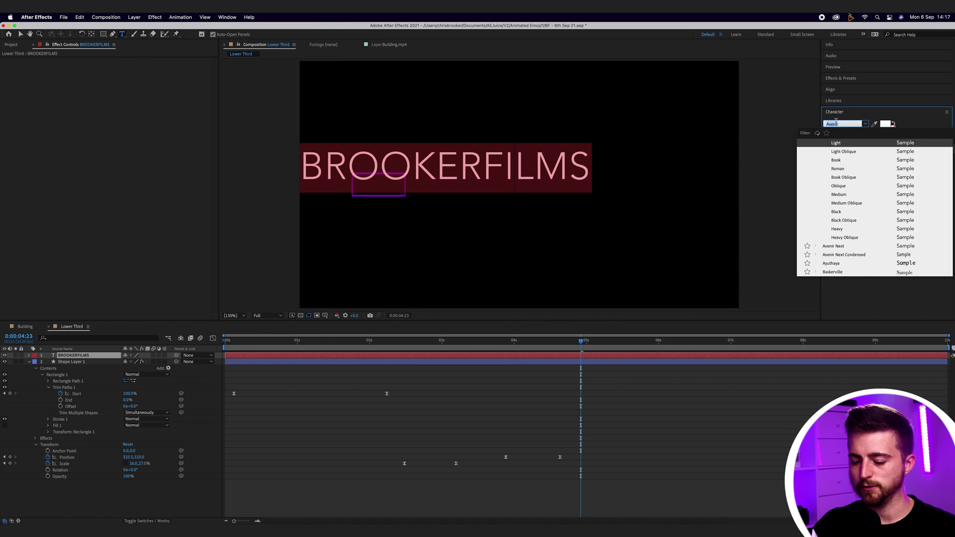
text(monts)
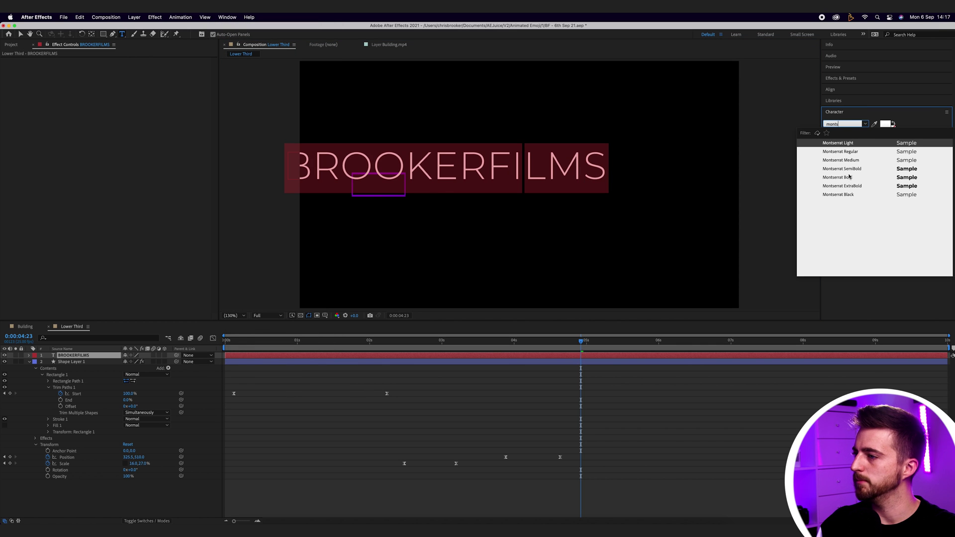
click(849, 177)
drag(838, 142, 815, 143)
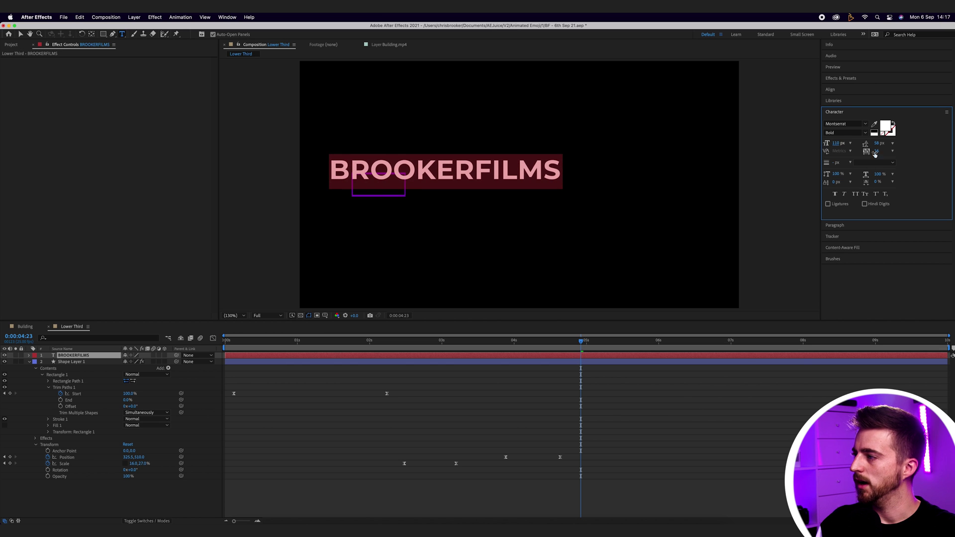
drag(873, 150, 842, 156)
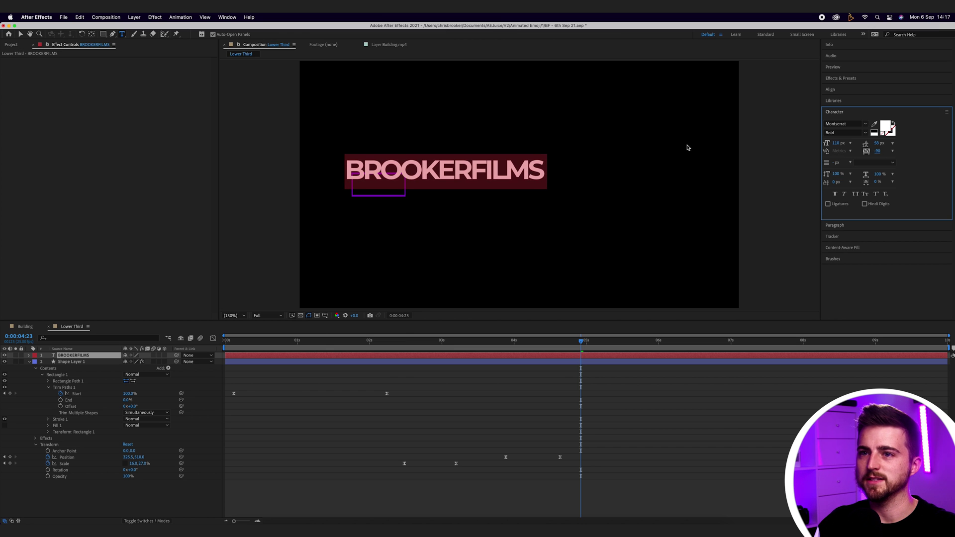
- Position the BROOKERFILMS text just right of the purple box
click(21, 34)
drag(461, 169, 561, 194)
click(779, 187)
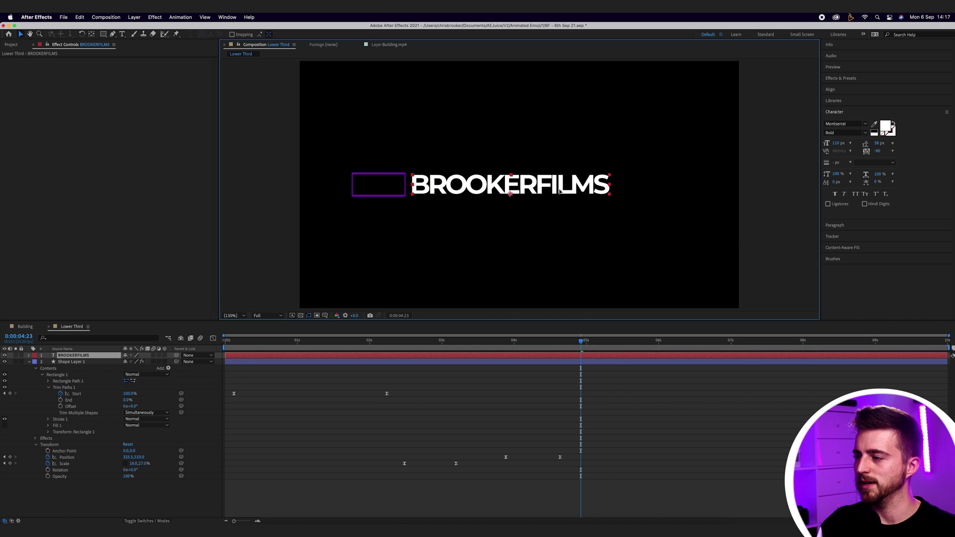
click(760, 180)
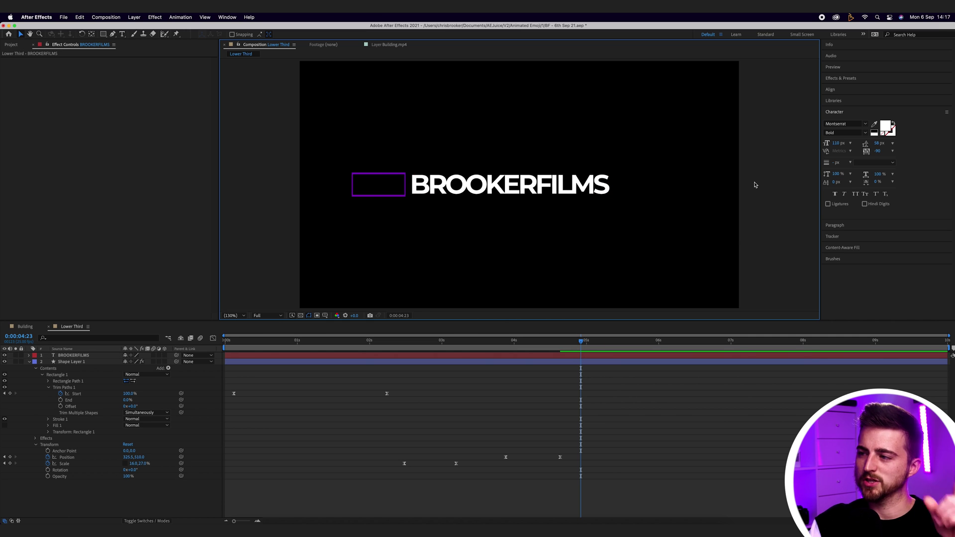
click(576, 190)
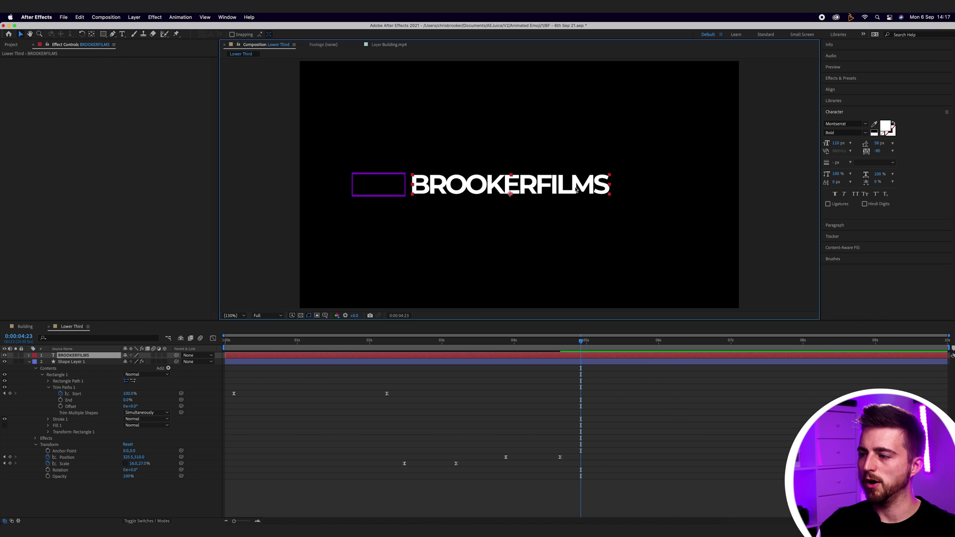
drag(544, 190, 590, 190)
drag(580, 342, 562, 347)
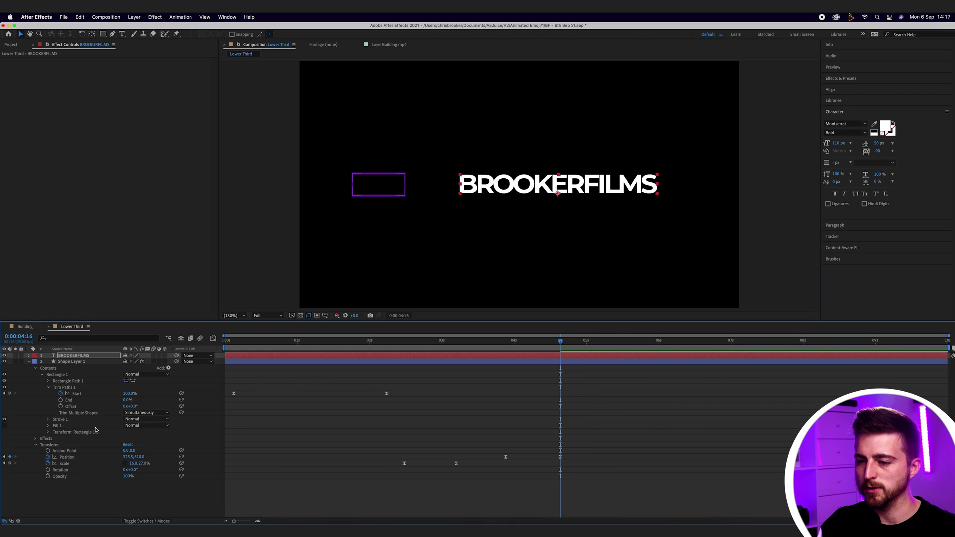